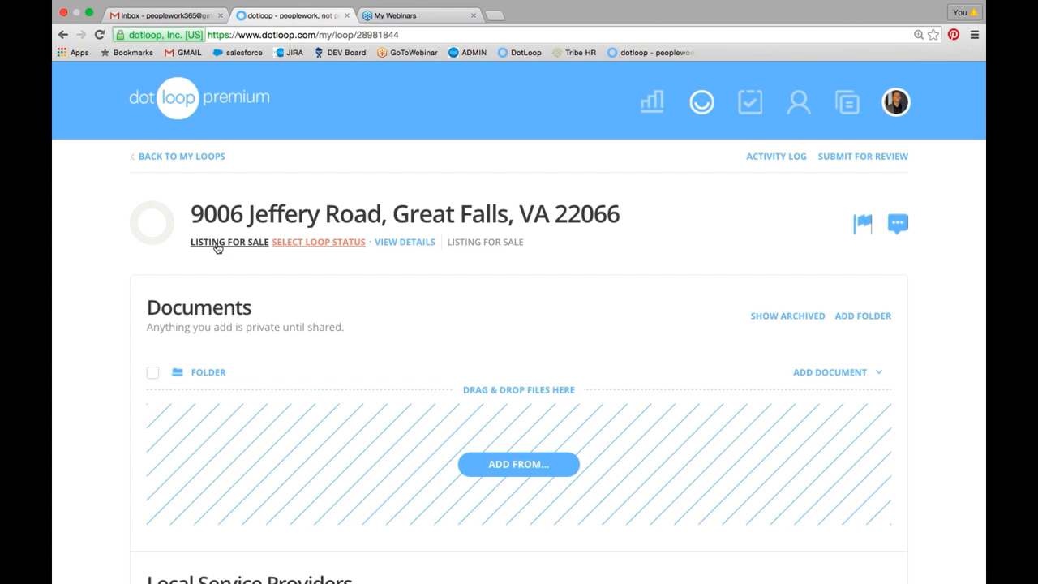
# - Set the loop status of the for-sale listing to Pre-Listing
pyautogui.click(306, 243)
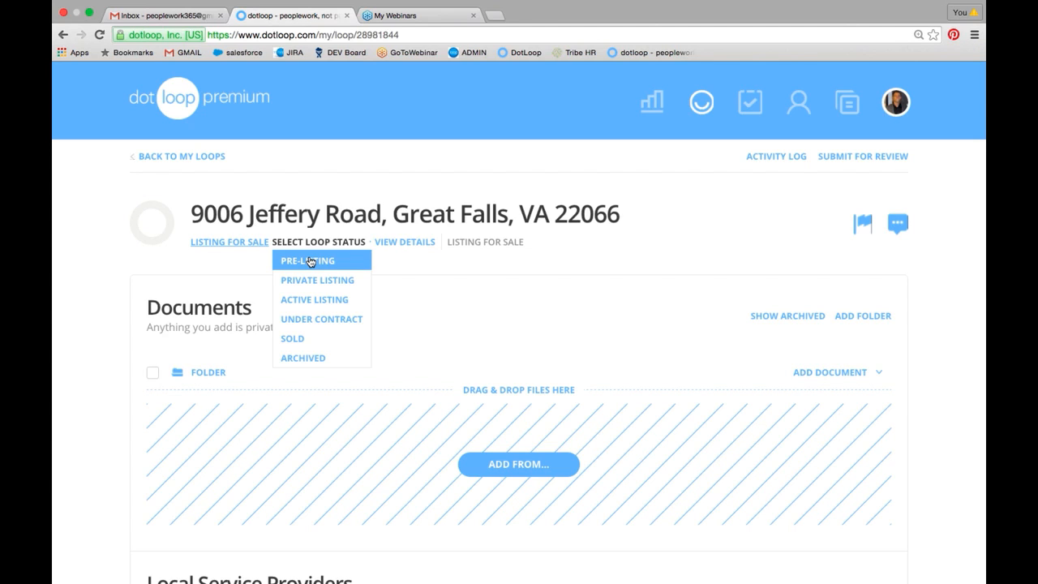
pyautogui.click(311, 262)
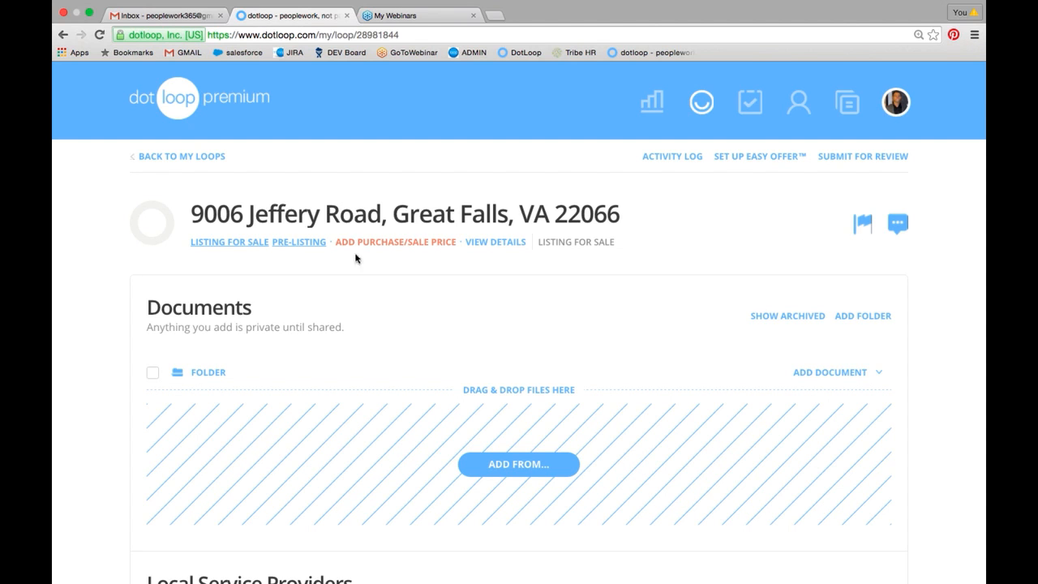
# - Add all documents from the Listing Packet template to the loop's document folder
pyautogui.scroll(-4, 378, 288)
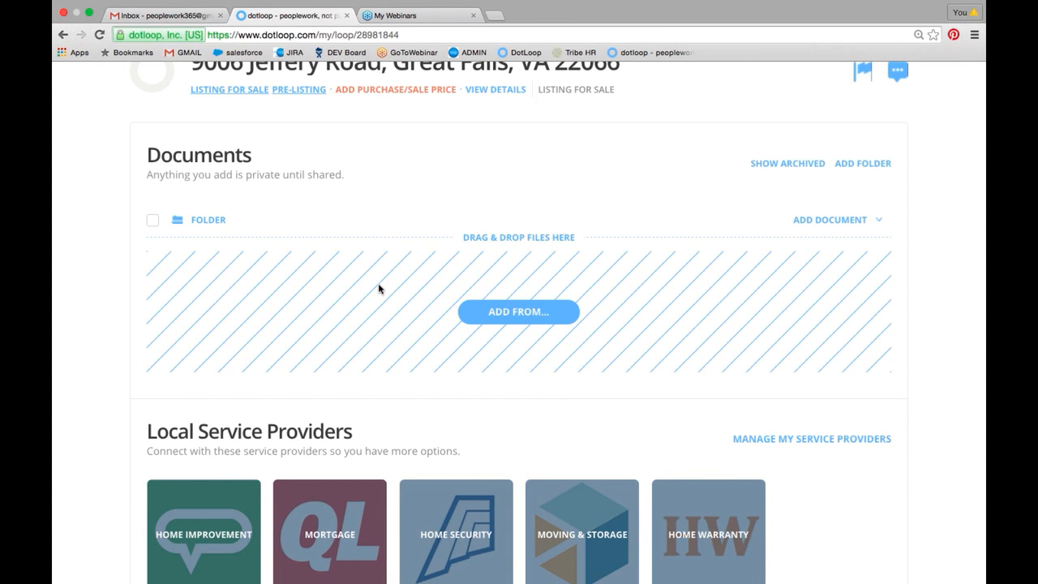
pyautogui.click(522, 317)
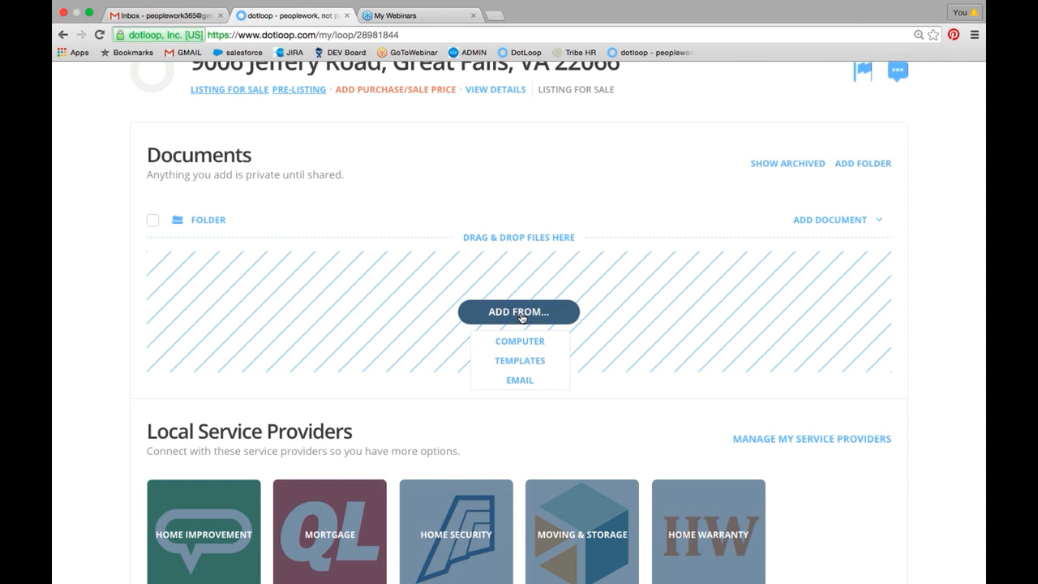
pyautogui.click(519, 360)
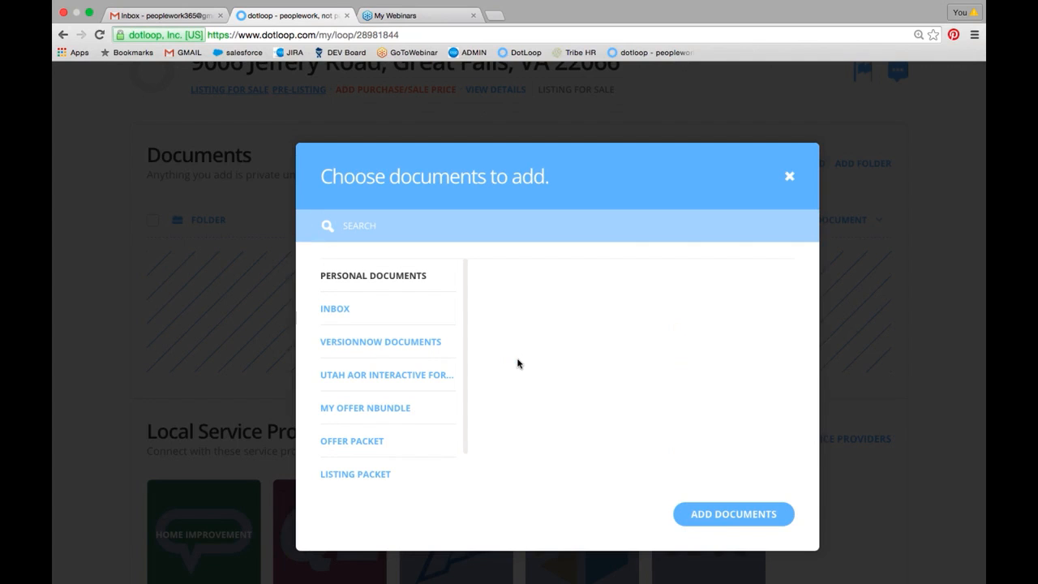
pyautogui.click(357, 475)
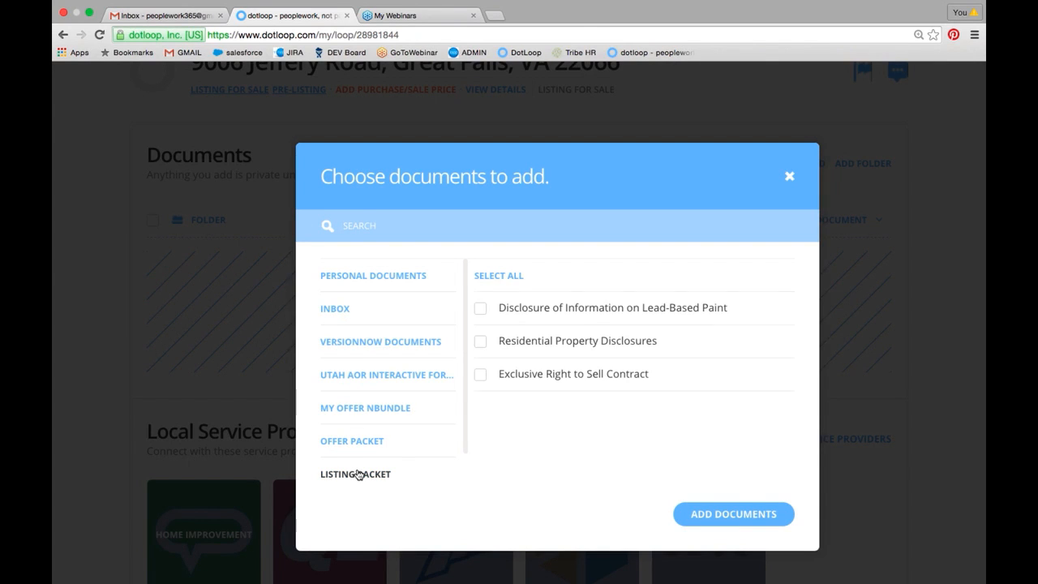
pyautogui.click(498, 276)
pyautogui.click(731, 514)
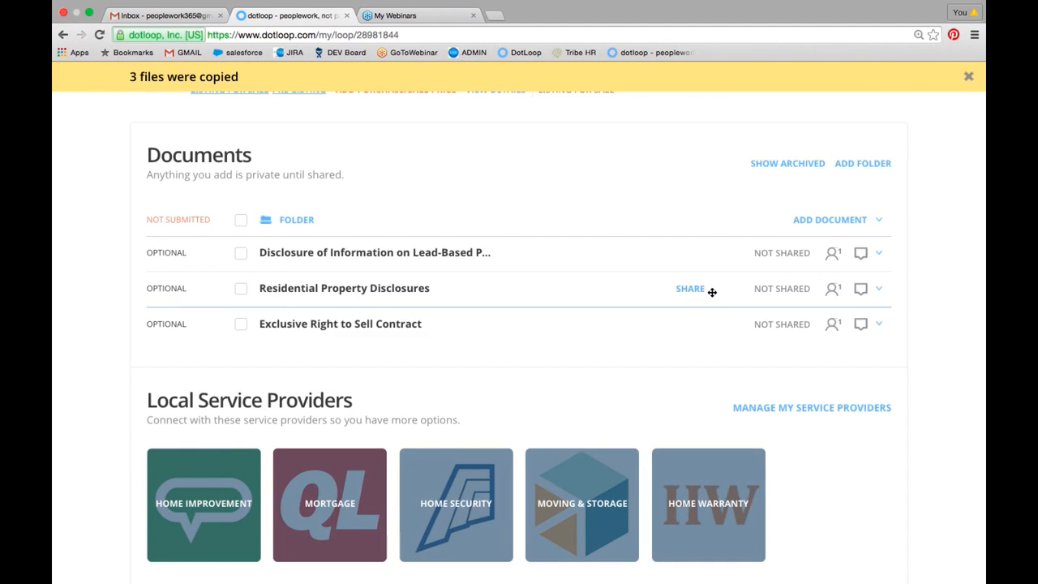
# - Rename the loop's default document folder to Listing Folder
pyautogui.scroll(1, 712, 292)
pyautogui.click(836, 241)
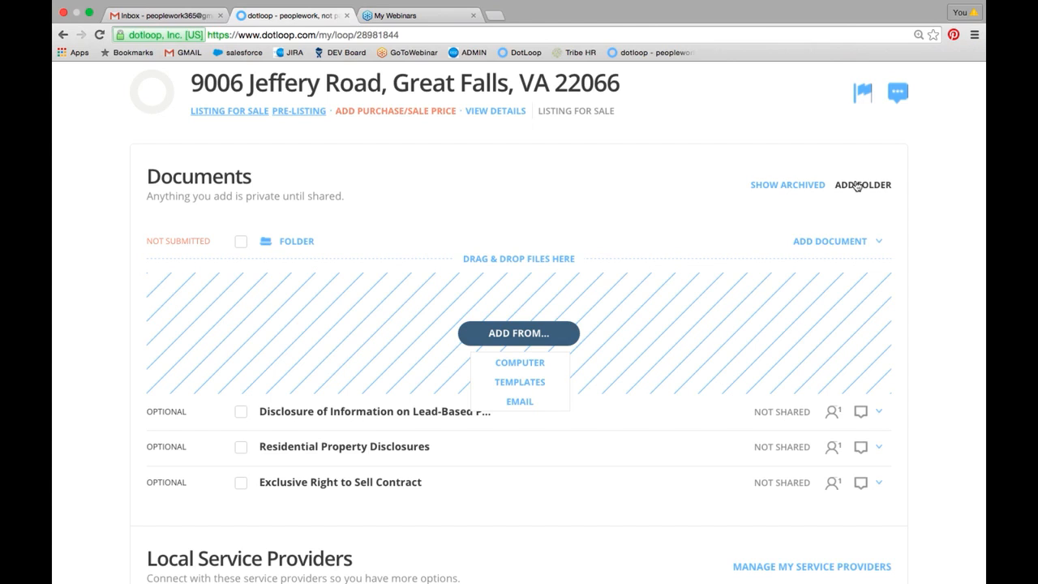
pyautogui.click(880, 245)
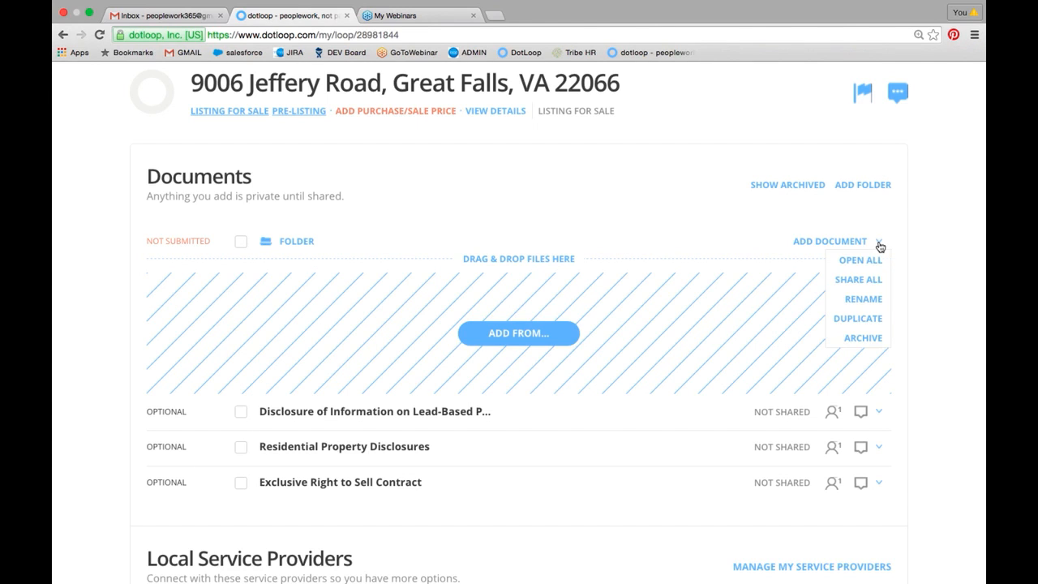
pyautogui.click(860, 299)
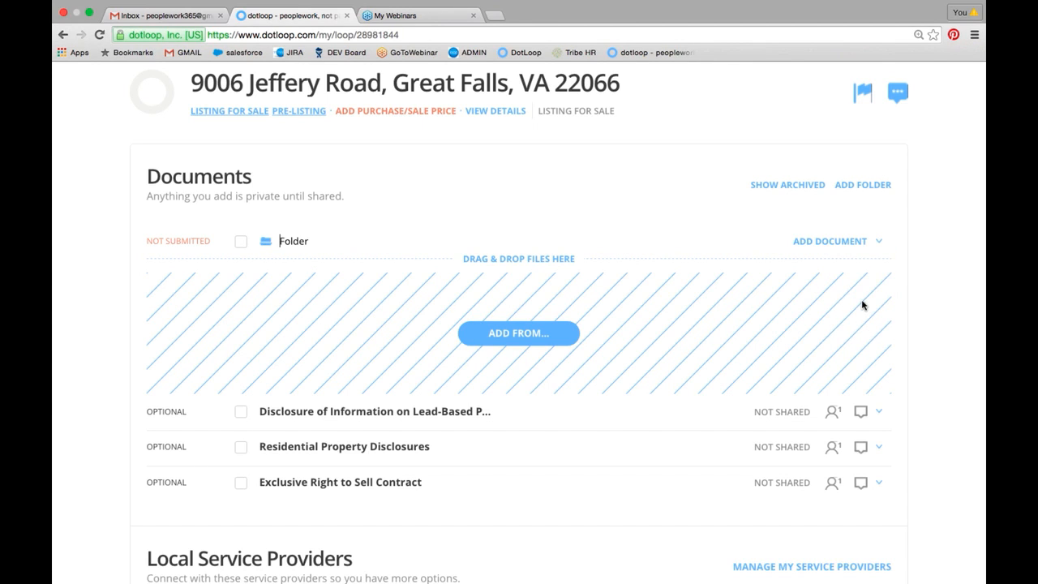
pyautogui.write('Listing')
pyautogui.press('Return')
pyautogui.scroll(-1, 531, 291)
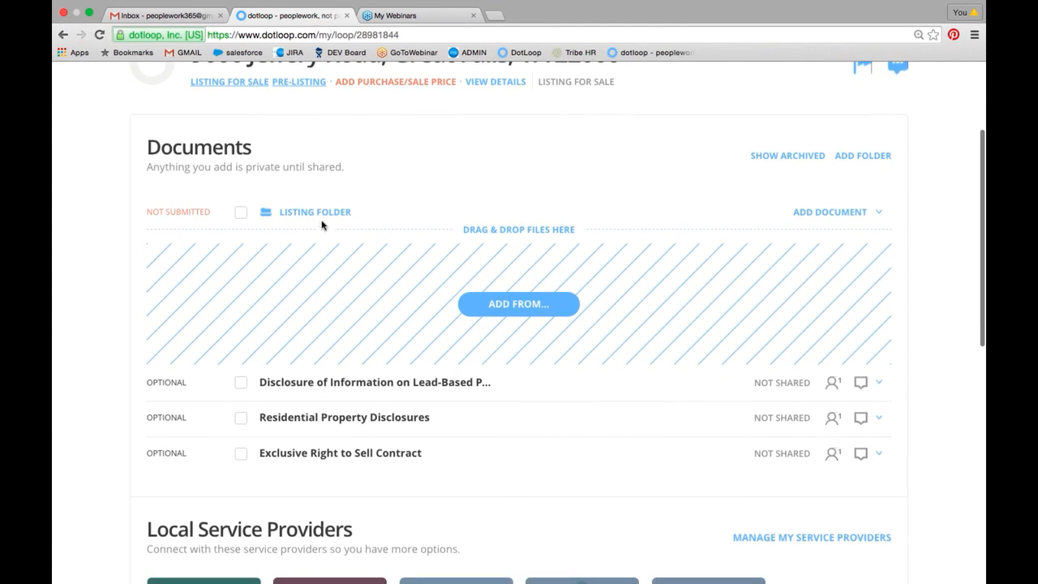
pyautogui.click(314, 216)
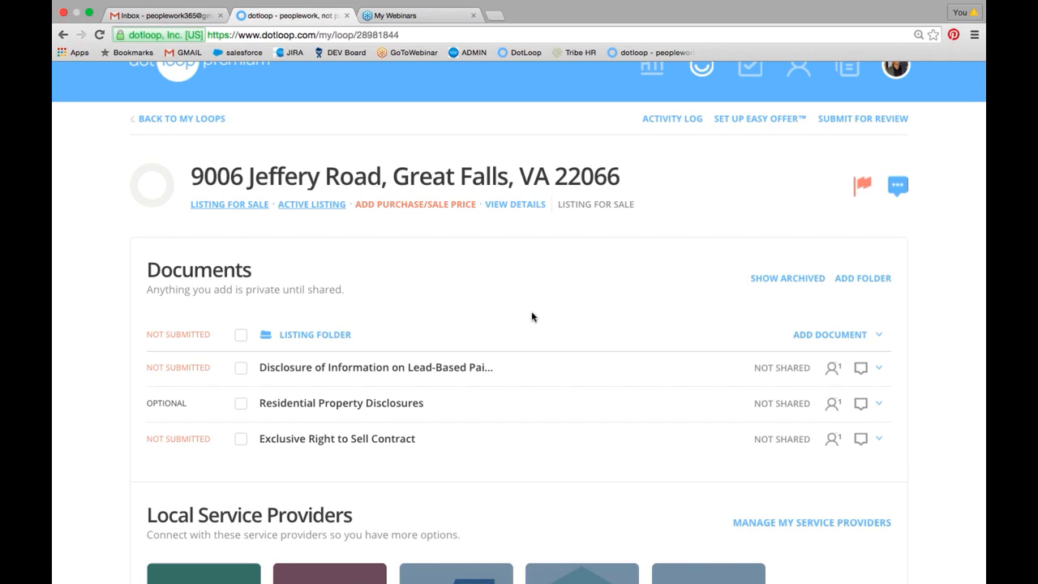
pyautogui.scroll(2, 532, 316)
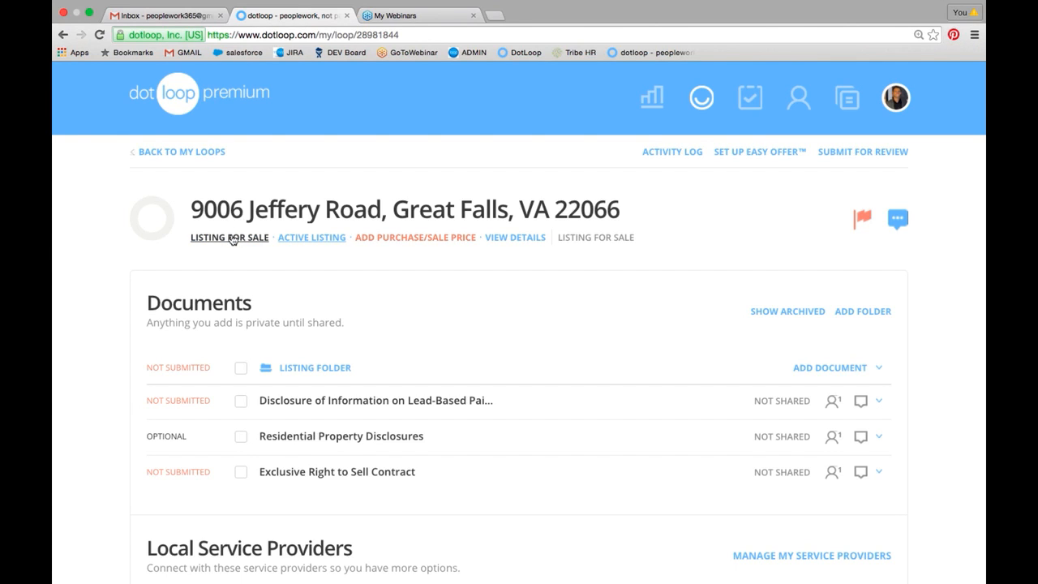
pyautogui.click(303, 238)
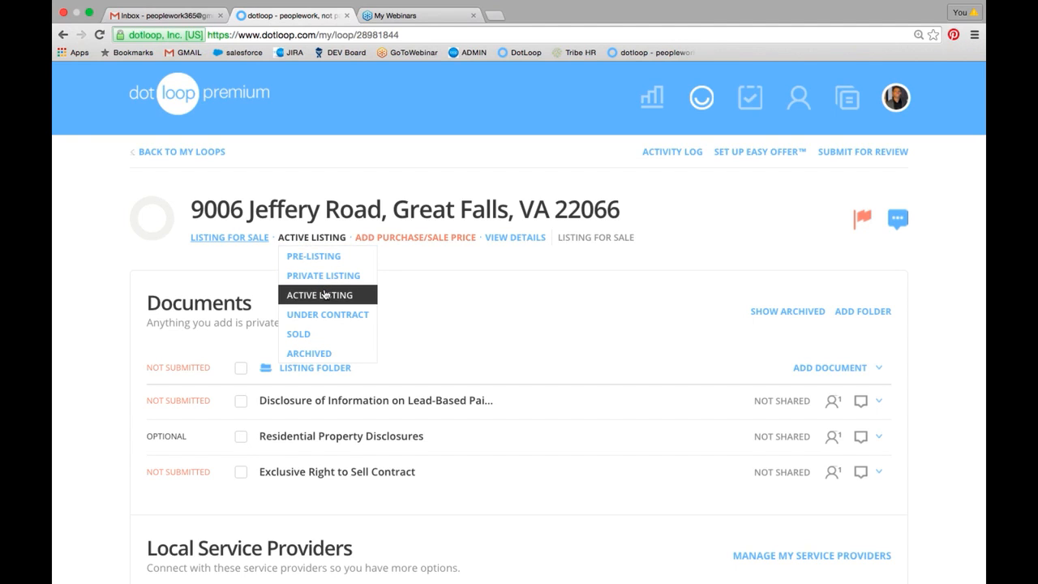
pyautogui.click(705, 235)
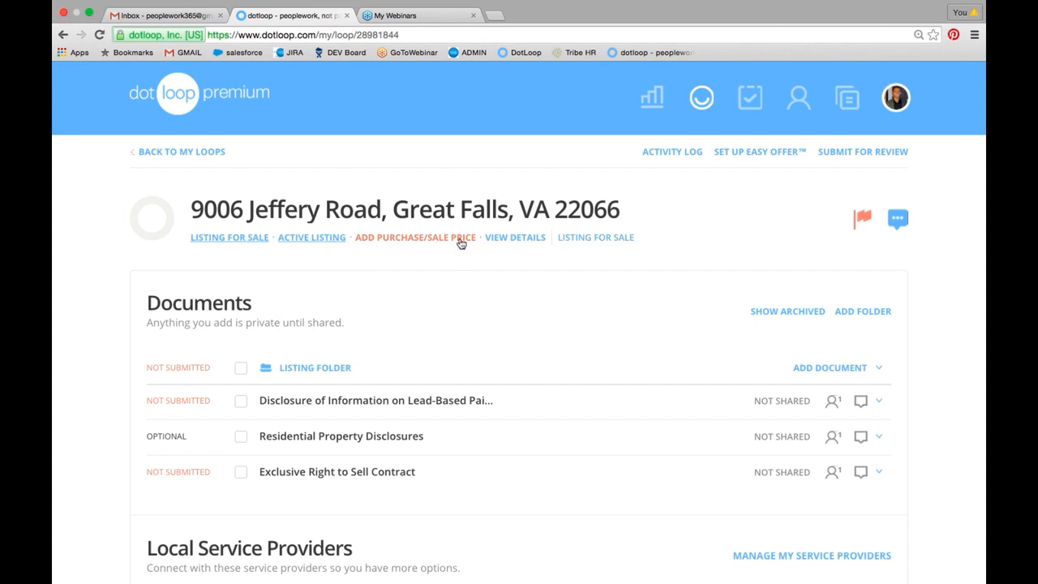
# - Start the Easy Offer setup and select the Easy Offer Folder as the folder to share
pyautogui.click(758, 153)
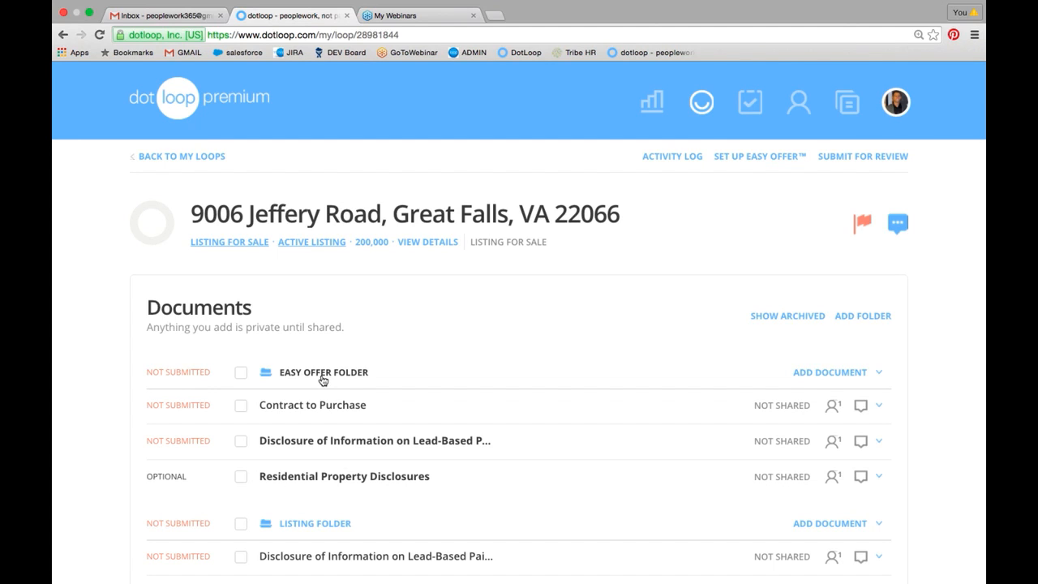
pyautogui.click(765, 158)
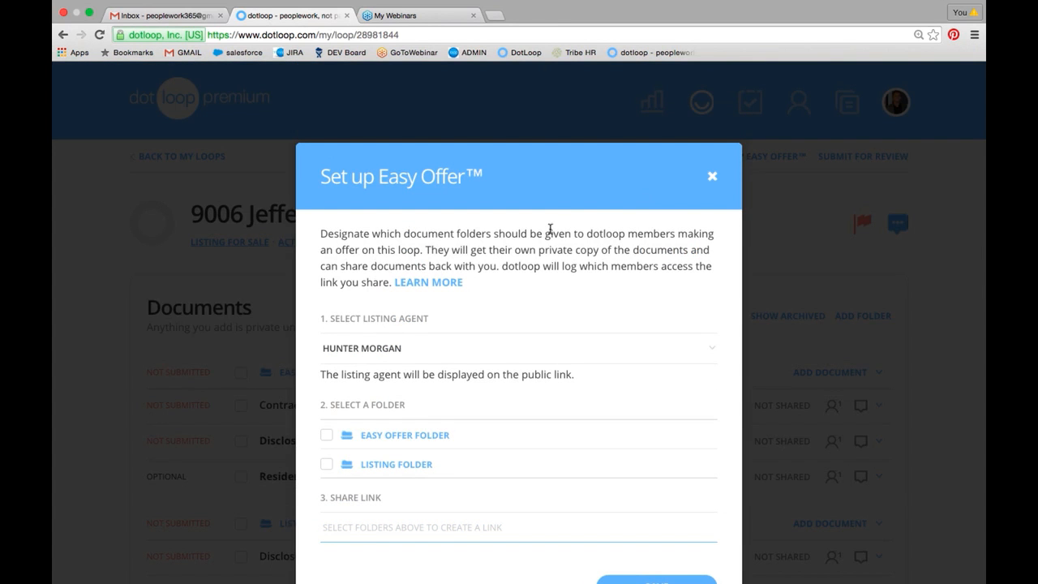
pyautogui.moveTo(321, 234); pyautogui.dragTo(475, 318)
pyautogui.click(472, 320)
pyautogui.scroll(-4, 472, 319)
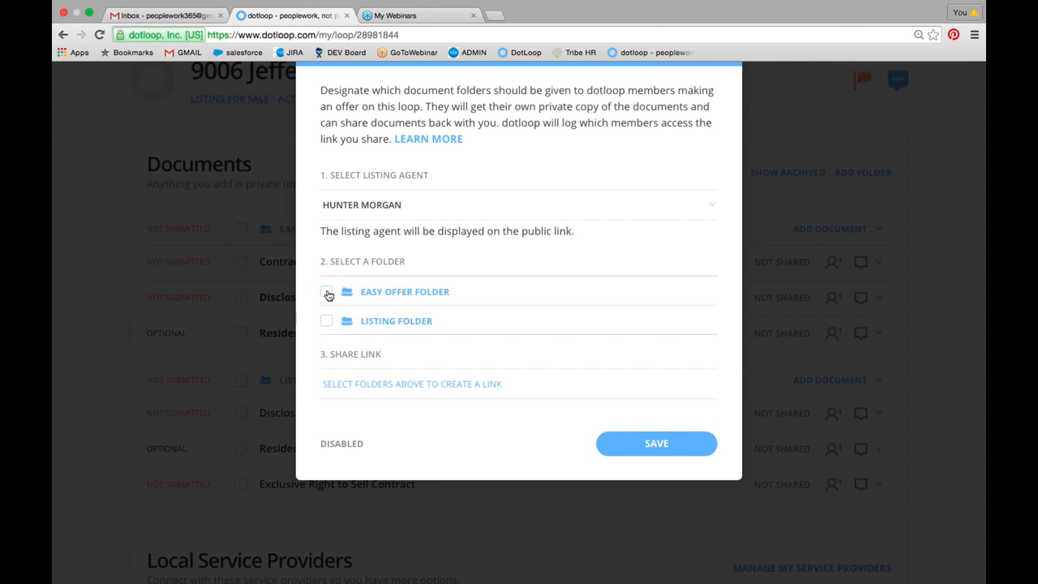
pyautogui.click(327, 293)
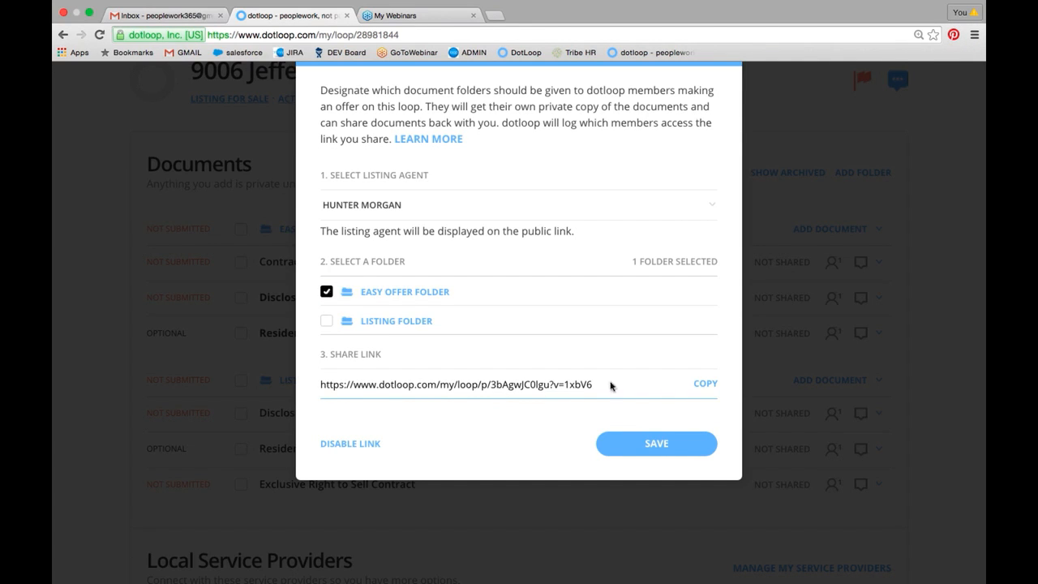
# - Copy the Easy Offer share link and save the Easy Offer setup
pyautogui.click(711, 385)
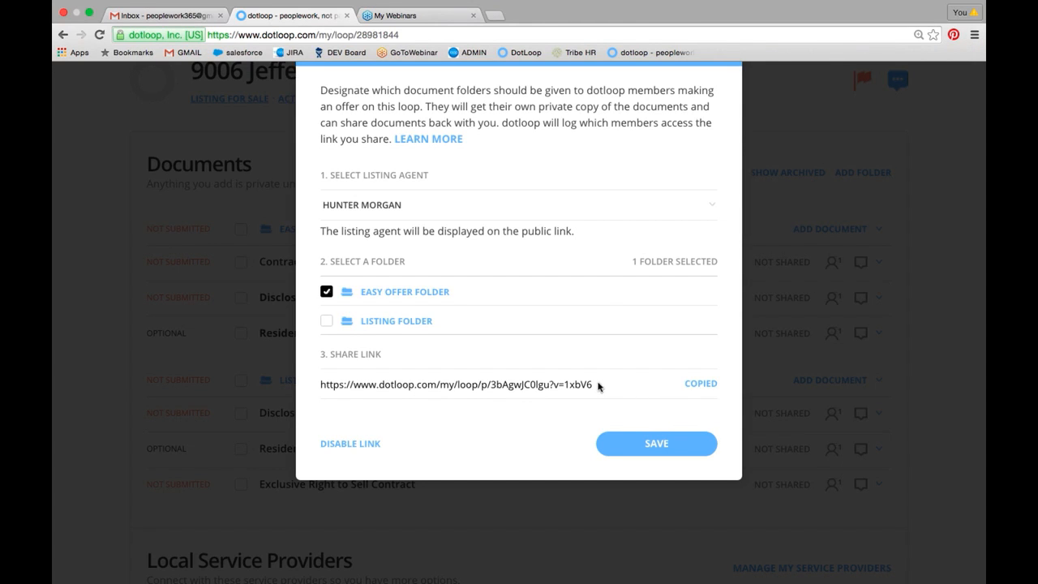
pyautogui.moveTo(596, 384); pyautogui.dragTo(319, 384)
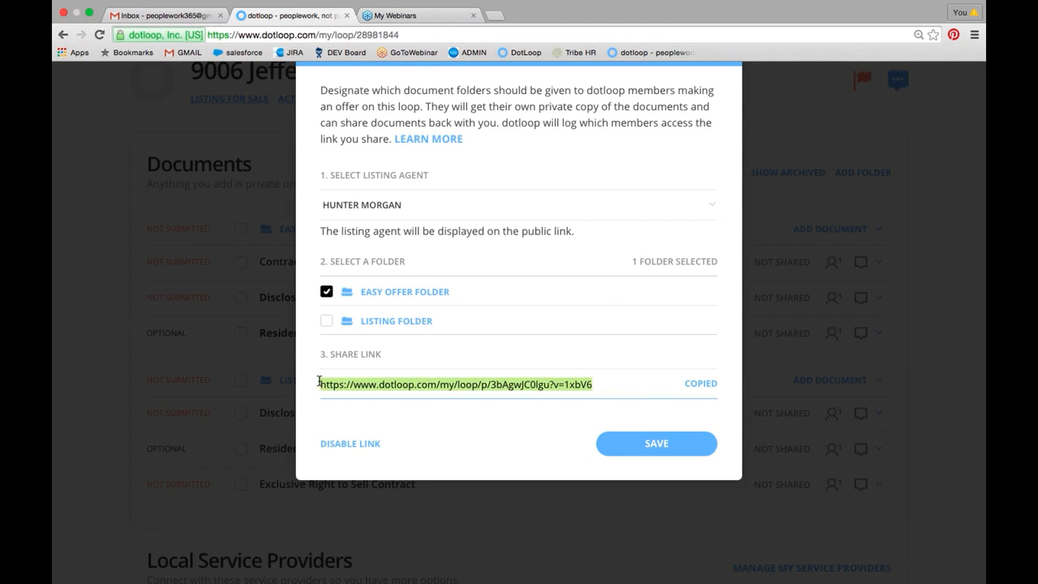
pyautogui.rightClick(374, 385)
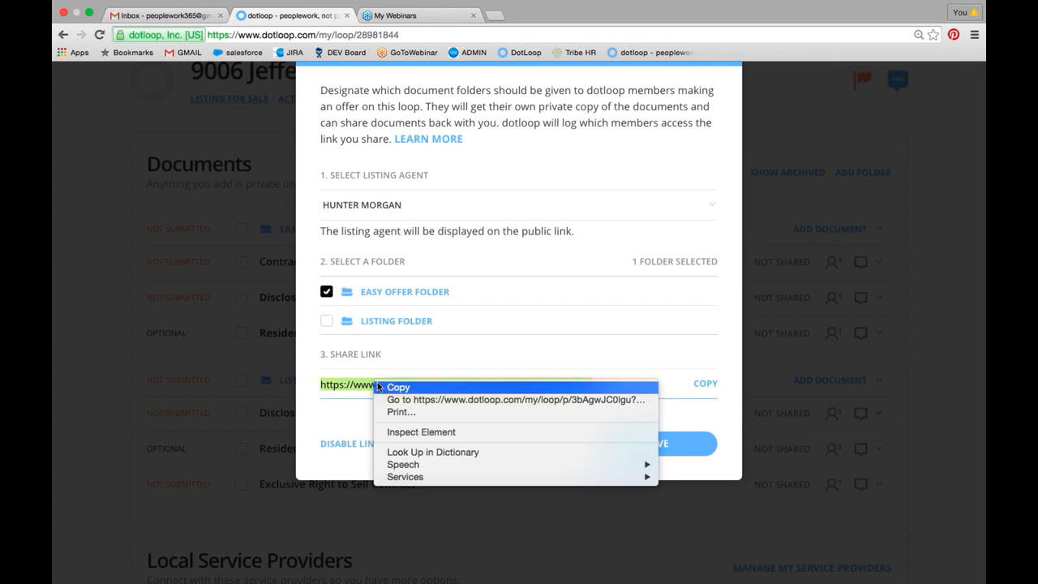
pyautogui.click(450, 359)
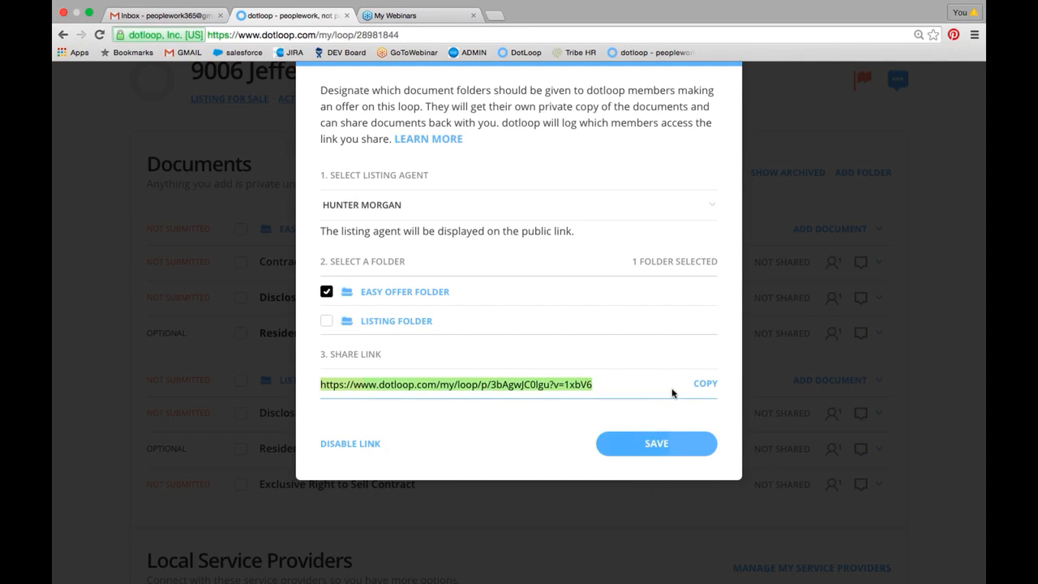
pyautogui.click(710, 390)
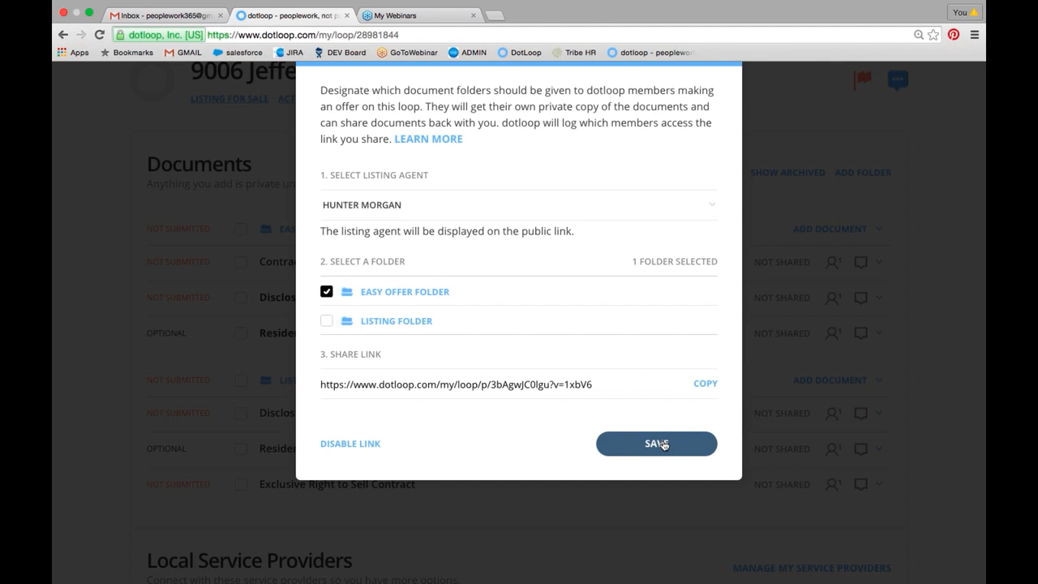
pyautogui.click(655, 444)
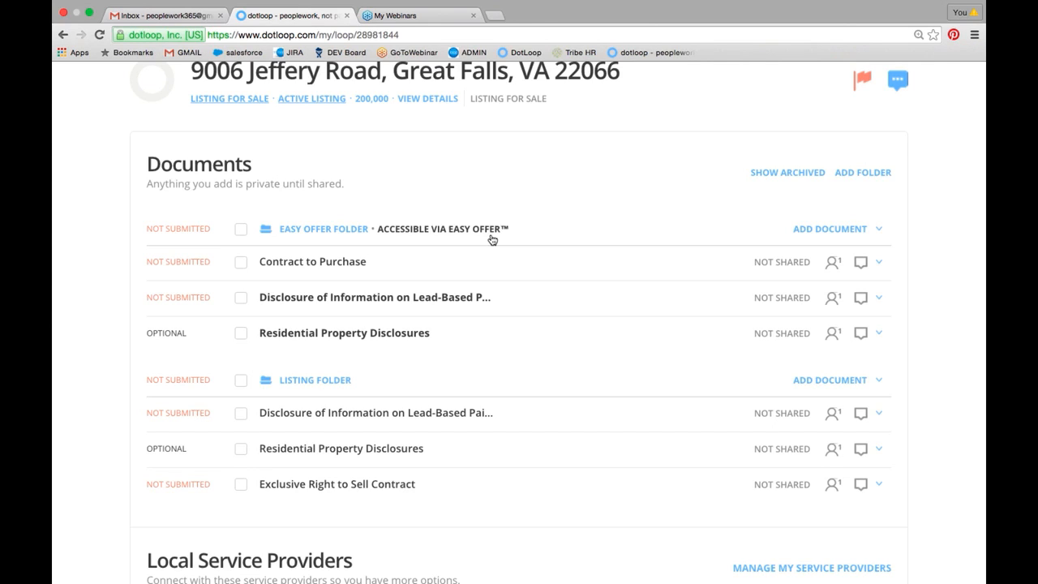
pyautogui.moveTo(491, 239); pyautogui.dragTo(535, 295)
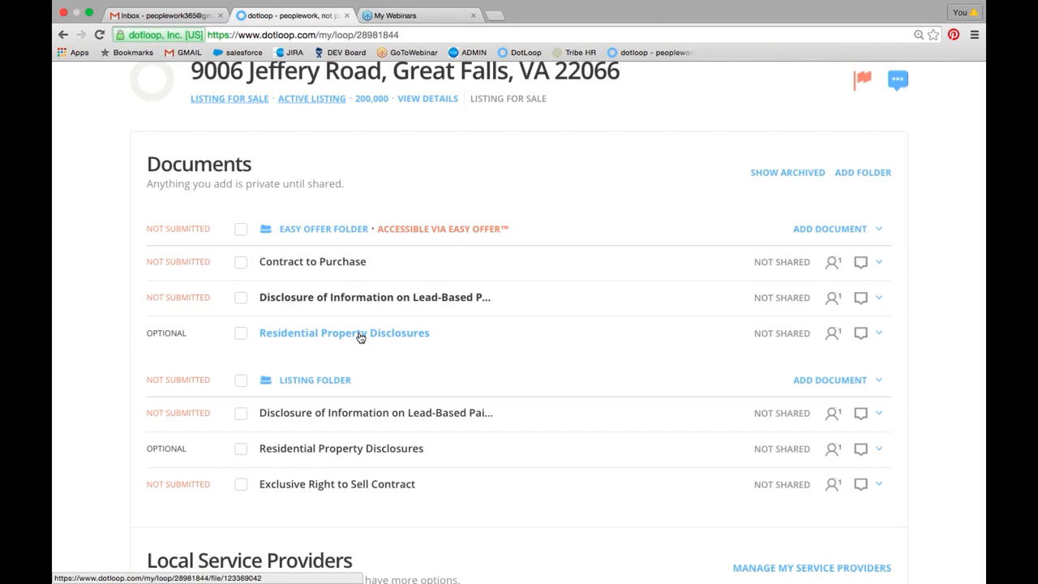
pyautogui.moveTo(360, 338); pyautogui.dragTo(295, 315)
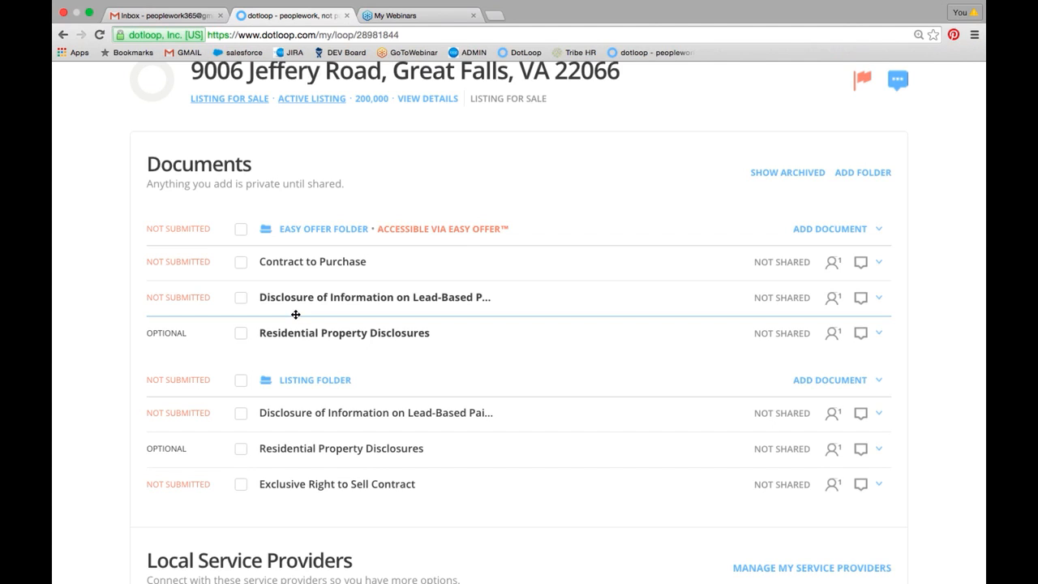
# - Switch from the listing loop in Chrome to the Firefox window
pyautogui.hotkey('ctrl', 'Right')
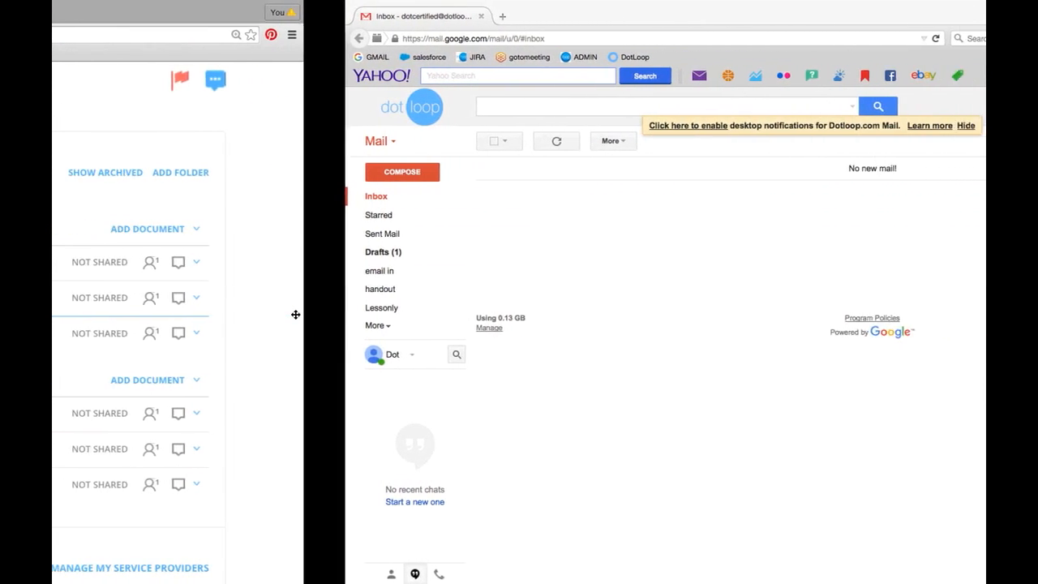
pyautogui.hotkey('ctrl', 'Up')
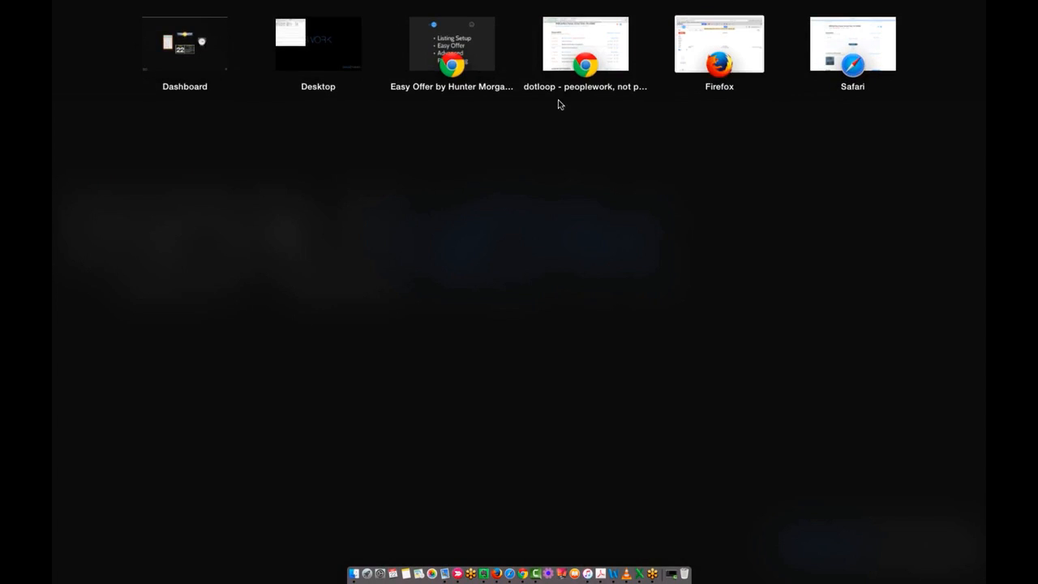
pyautogui.click(703, 61)
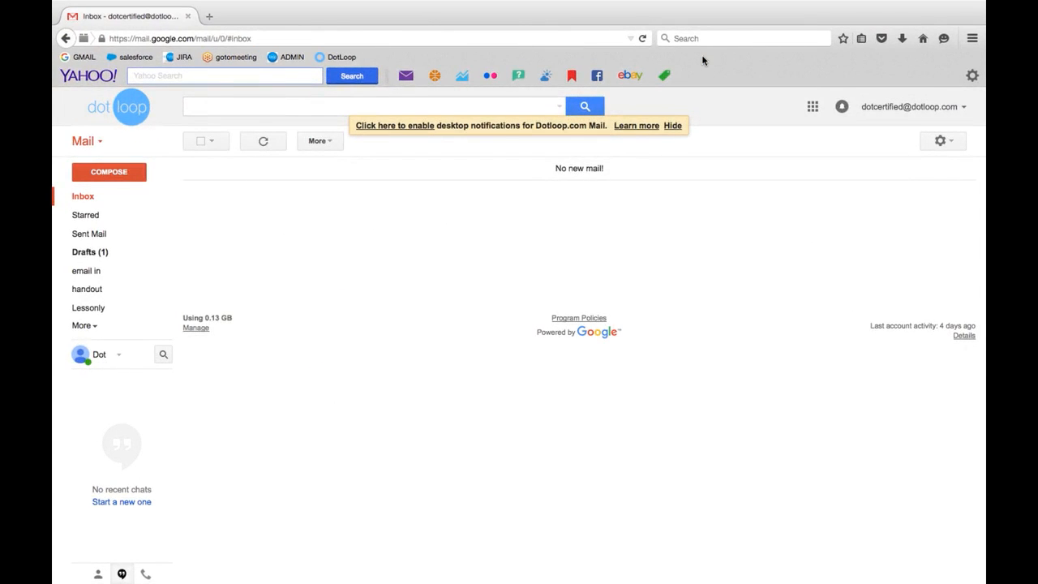
pyautogui.hotkey('ctrl', 'Up')
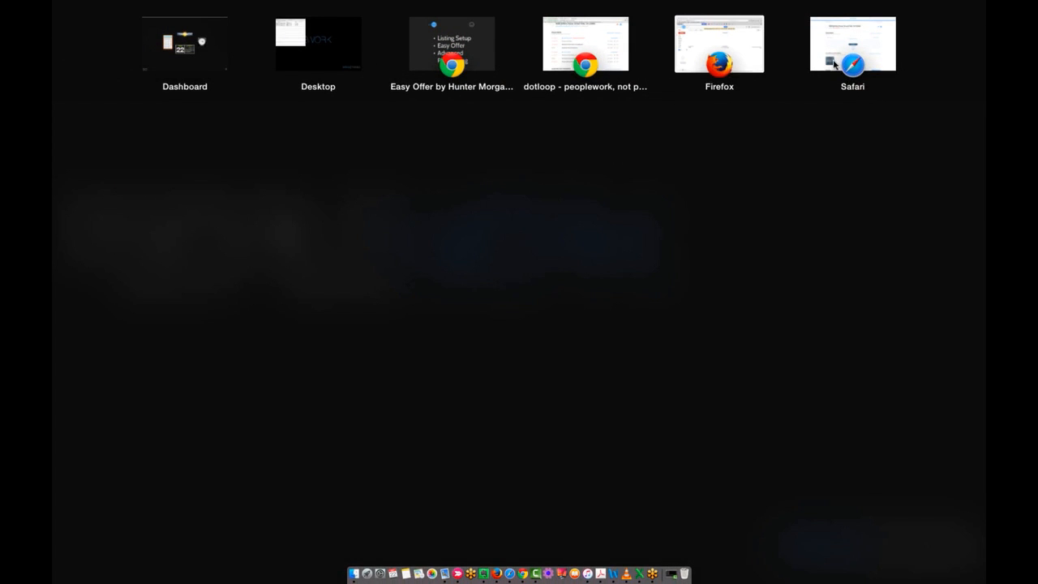
pyautogui.click(719, 54)
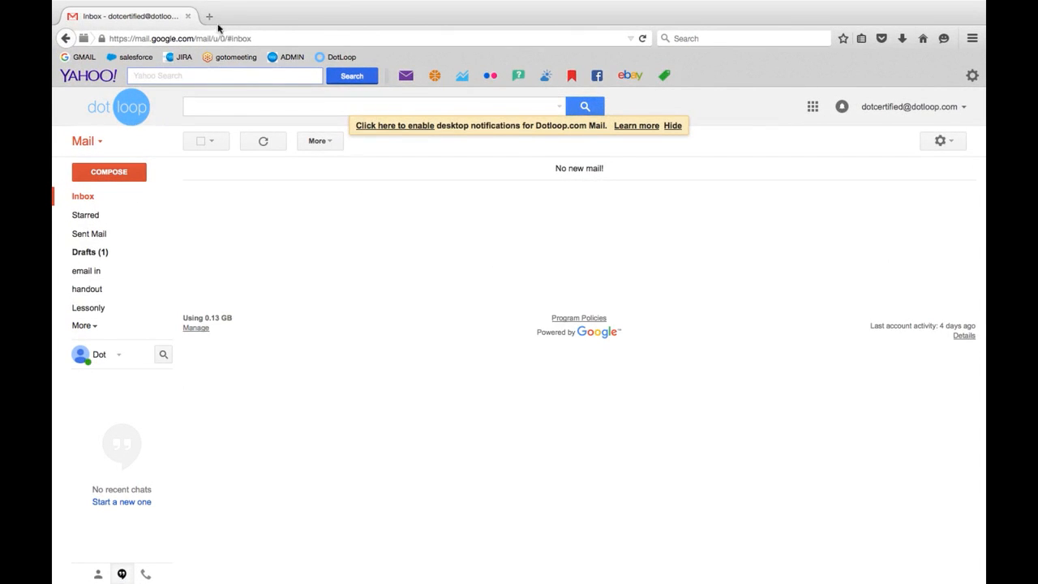
# - Open the copied Easy Offer share link in a new browser tab
pyautogui.click(210, 17)
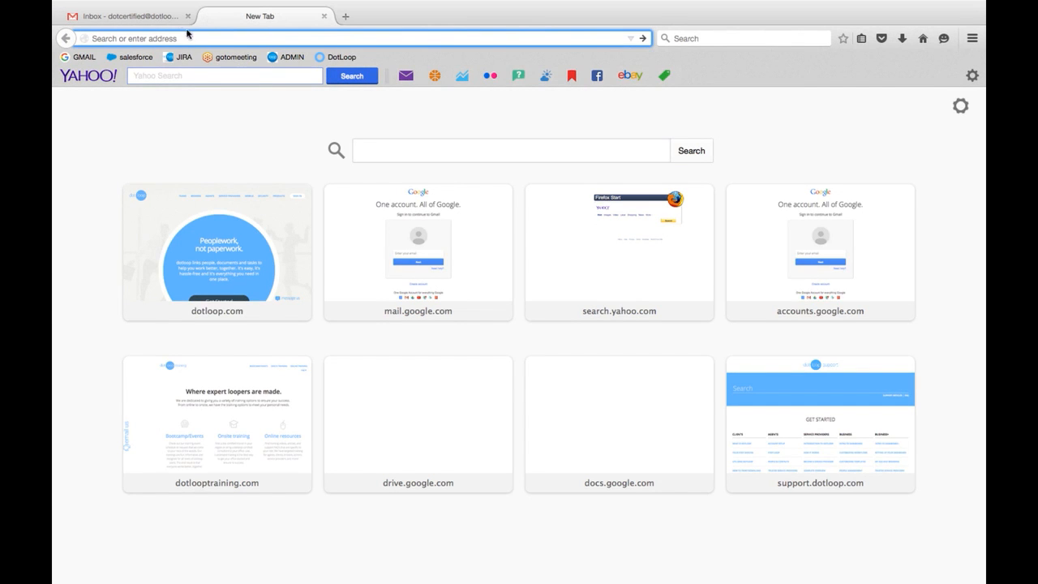
pyautogui.rightClick(177, 38)
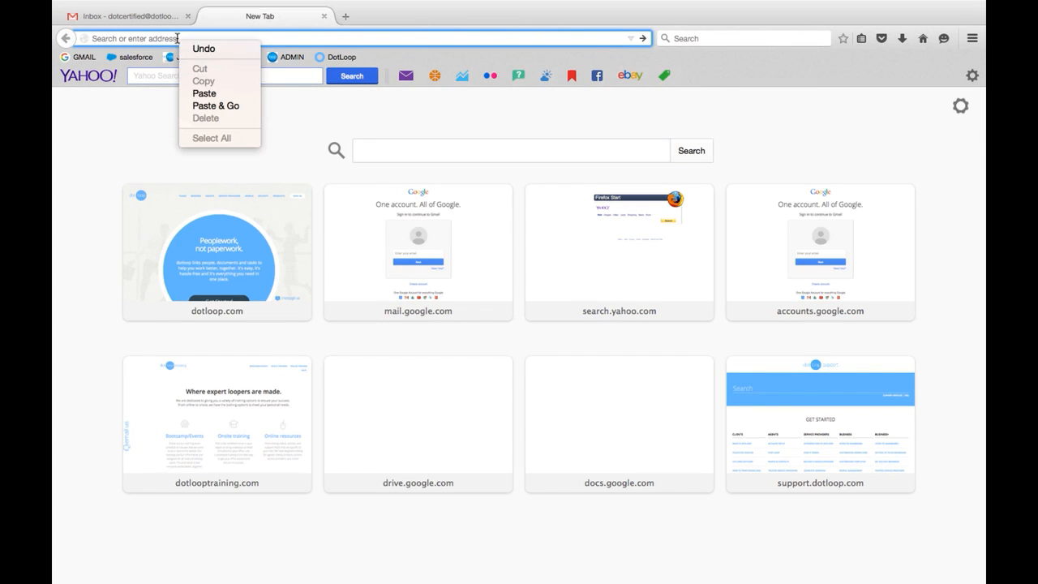
pyautogui.click(204, 93)
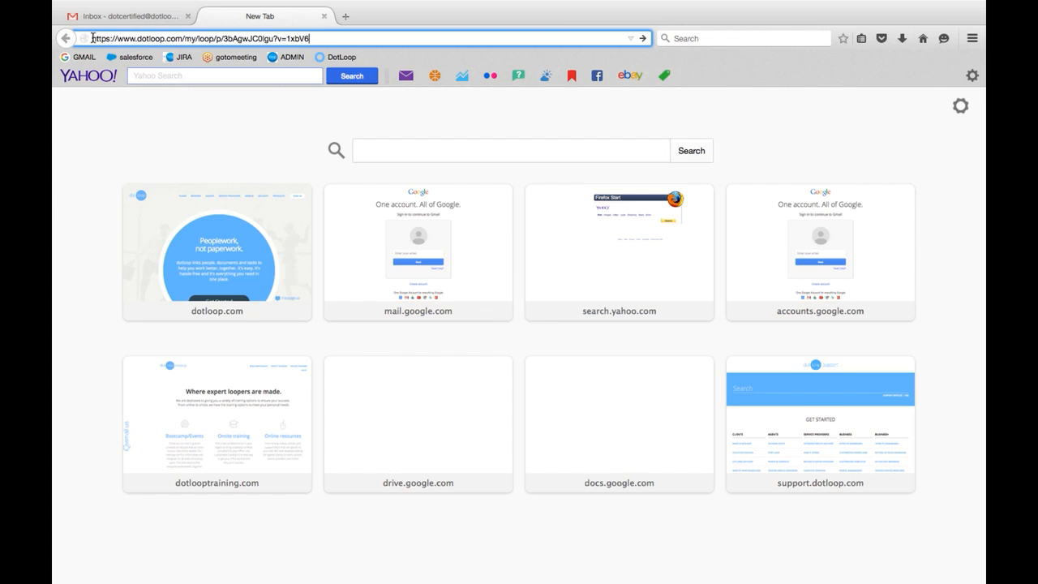
pyautogui.moveTo(92, 39); pyautogui.dragTo(304, 38)
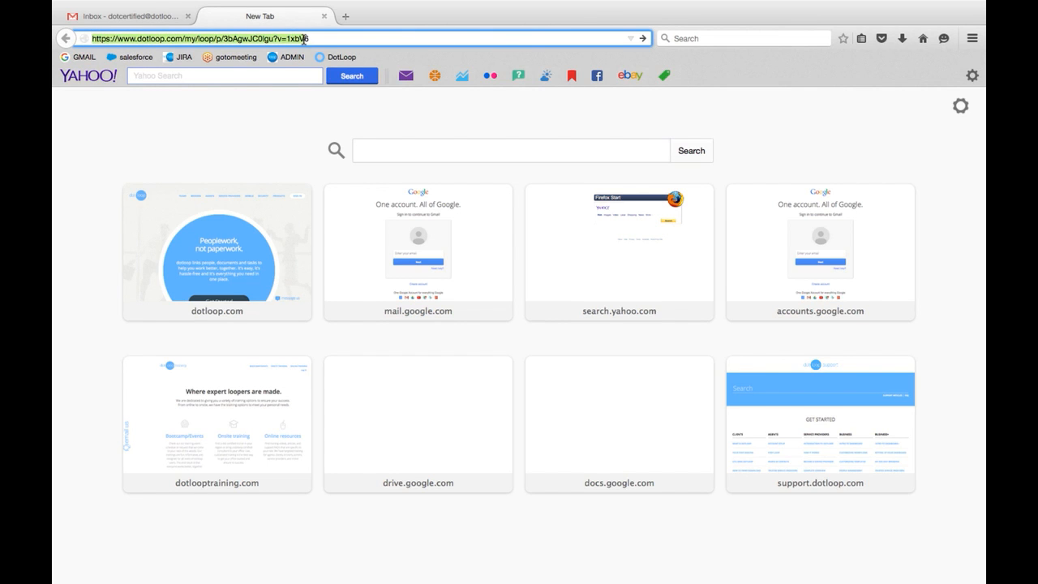
pyautogui.press('Return')
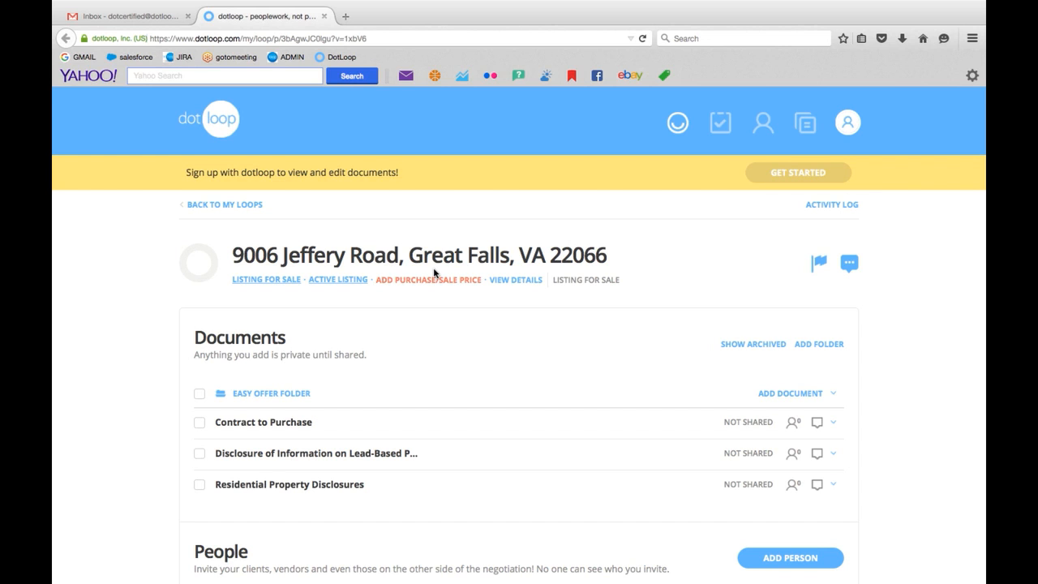
# - Look over the shared loop's documents and people, and open the free account sign-up form
pyautogui.scroll(-2, 434, 273)
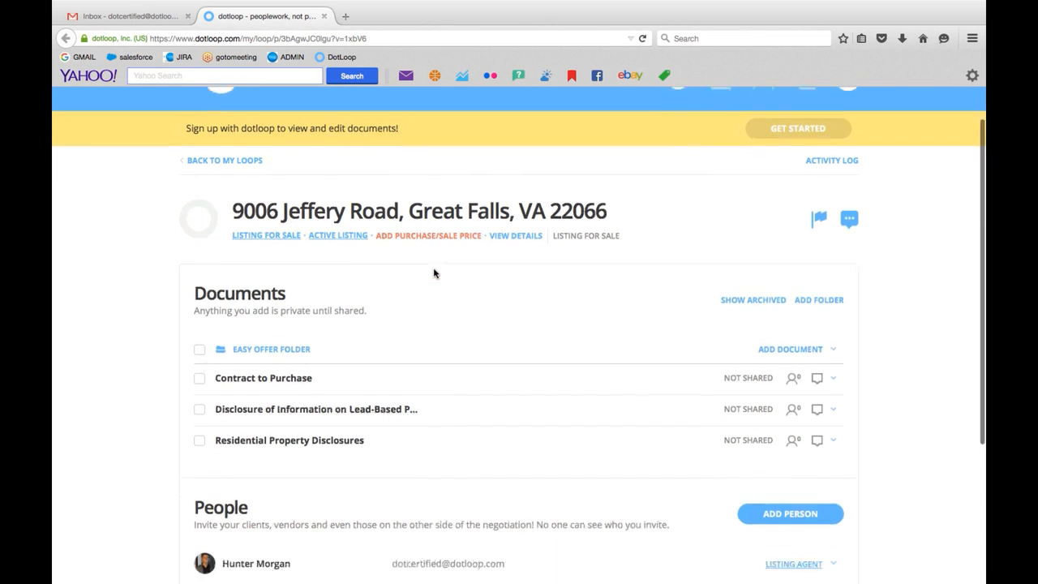
pyautogui.scroll(-2, 277, 311)
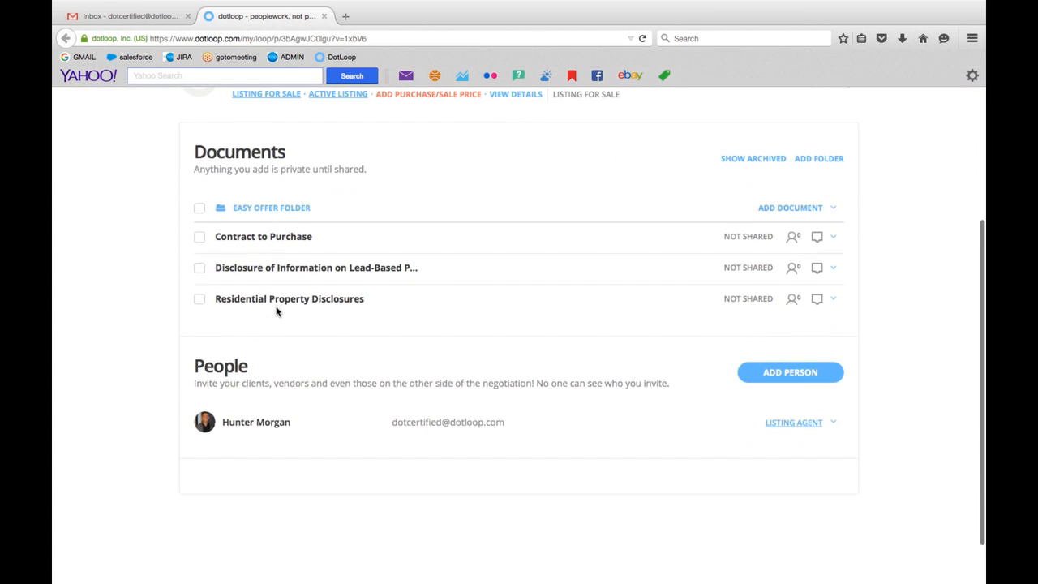
pyautogui.scroll(3, 463, 426)
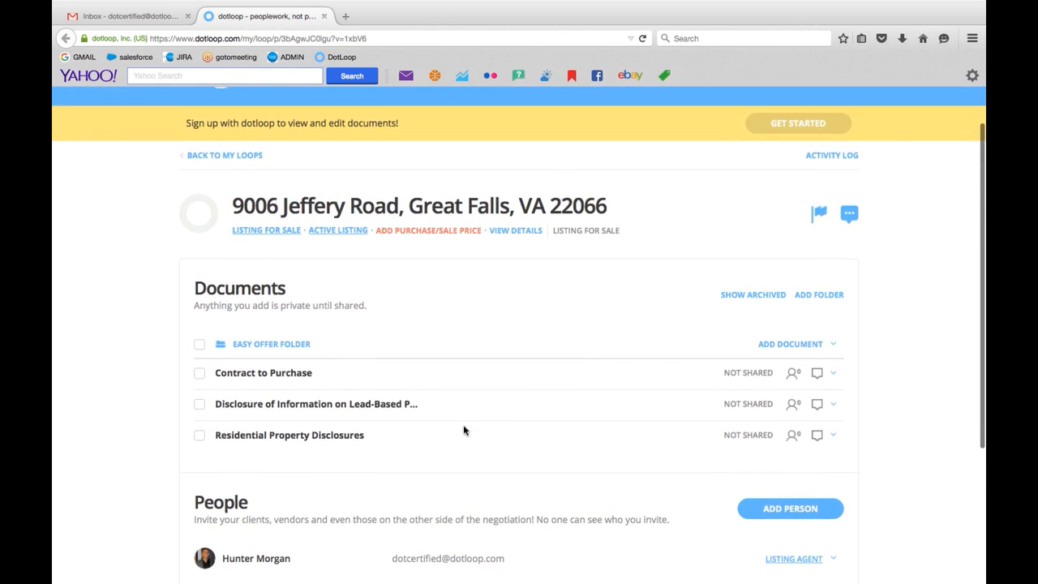
pyautogui.scroll(1, 463, 430)
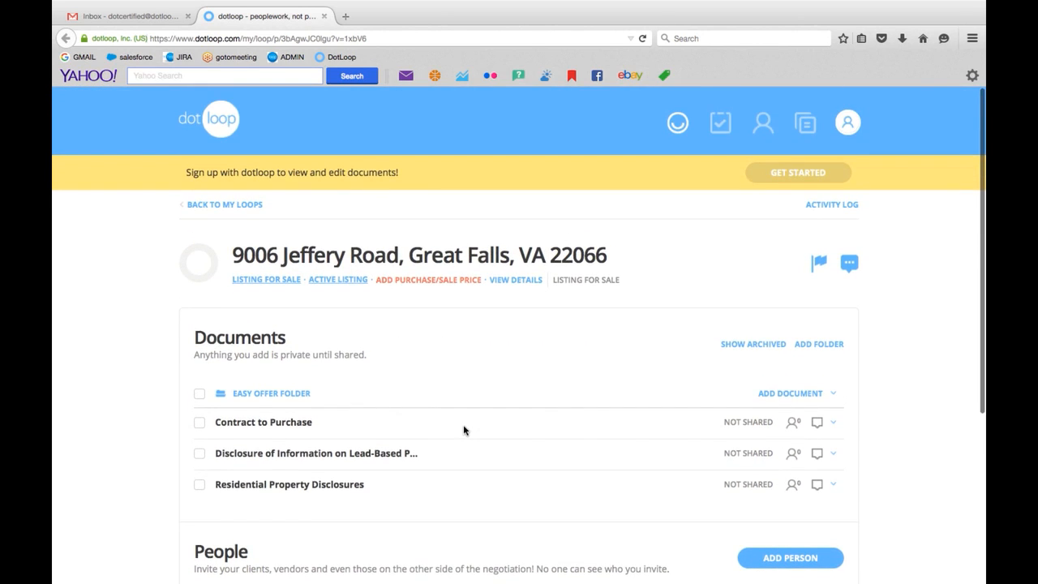
pyautogui.click(785, 174)
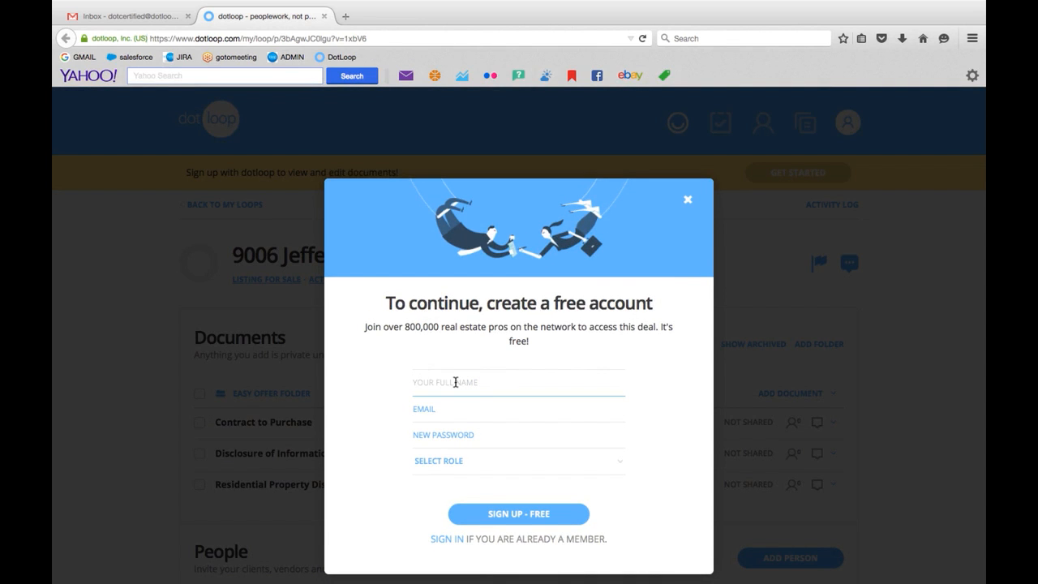
# - Open the Contract to Purchase document and dismiss the field assignment without assigning anyone to a role
pyautogui.scroll(-1, 456, 382)
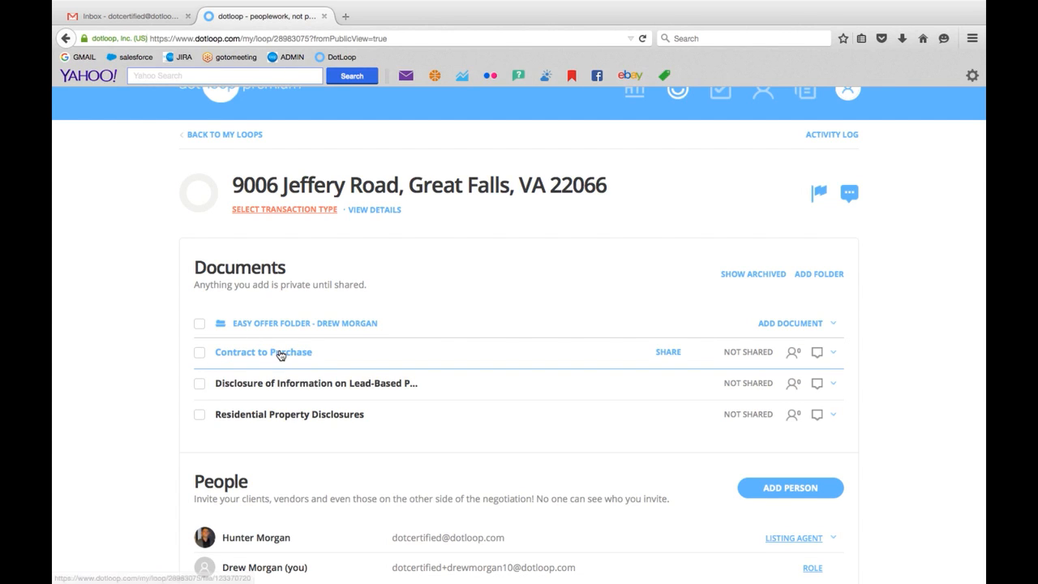
pyautogui.click(281, 355)
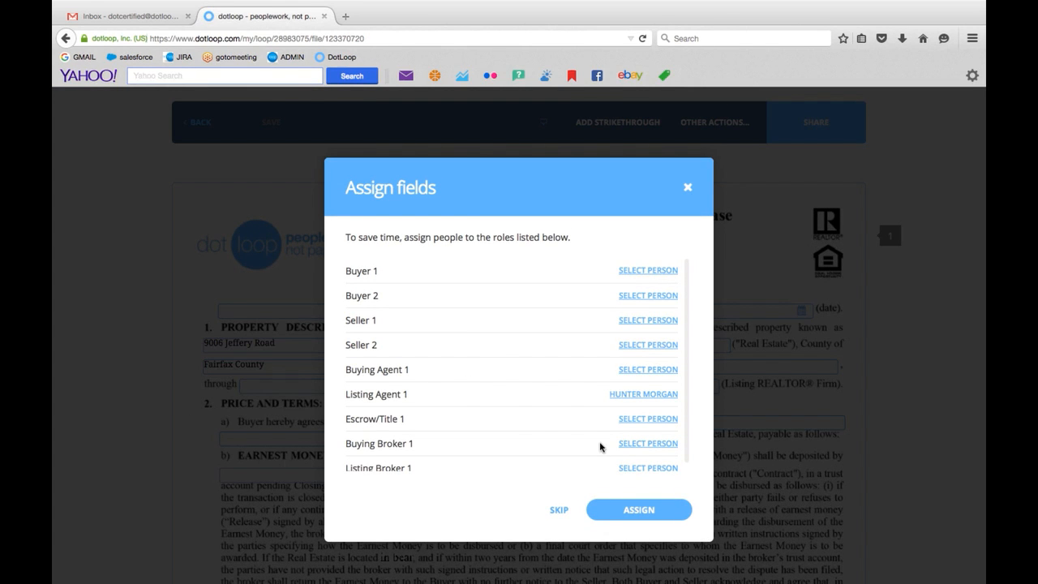
pyautogui.click(645, 271)
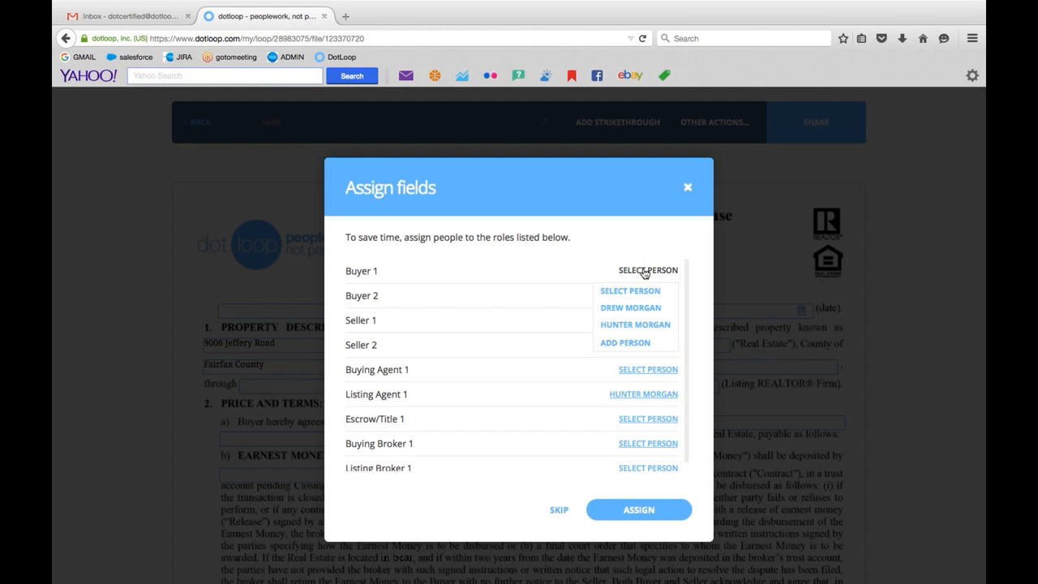
pyautogui.click(687, 188)
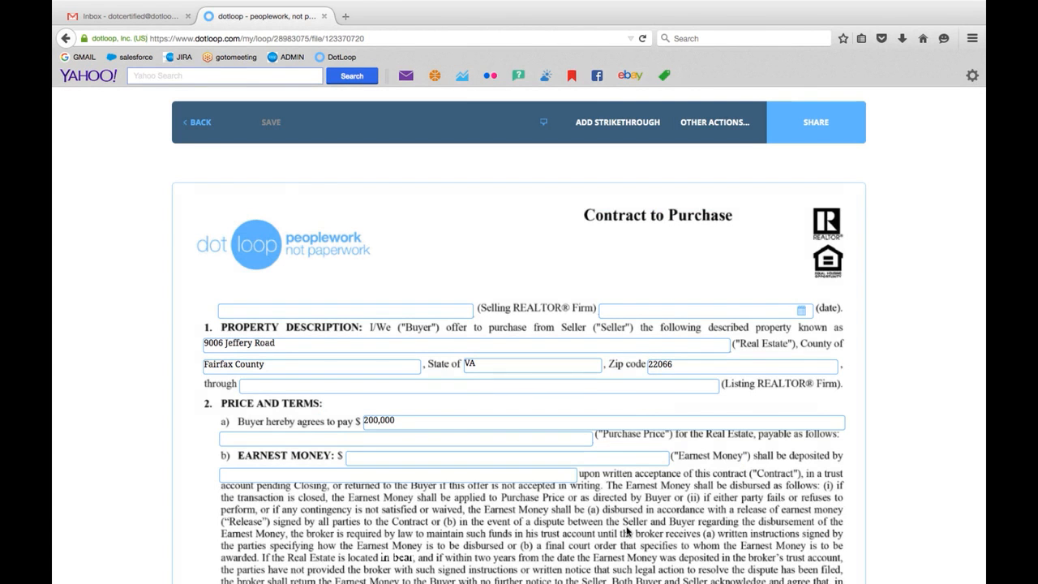
# - Set the purchase price the buyer agrees to pay to 180,000 in the contract and save the document
pyautogui.click(416, 420)
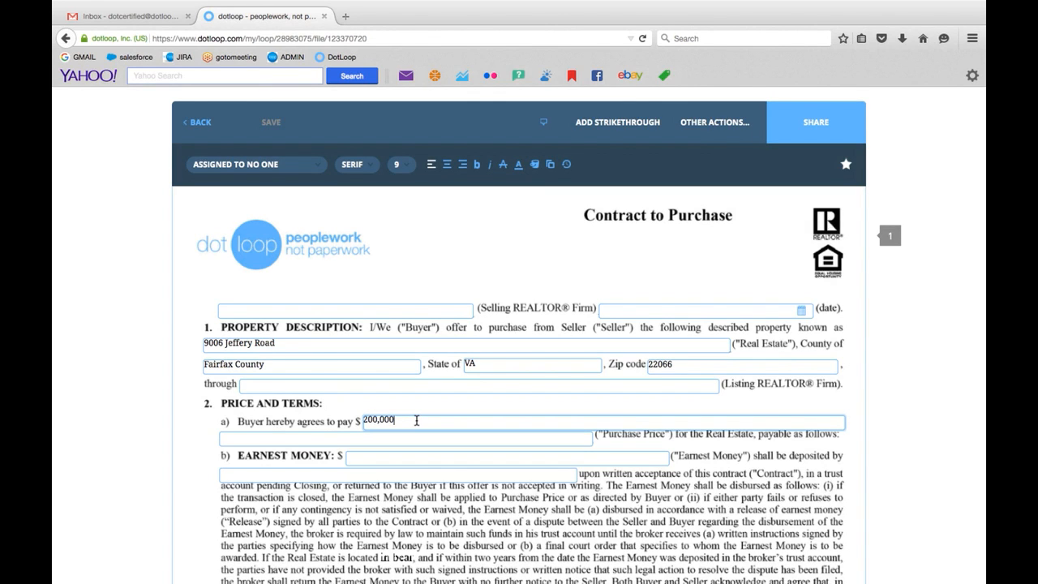
pyautogui.press('BackSpace')
pyautogui.press('BackSpace')
pyautogui.press('BackSpace')
pyautogui.press('BackSpace')
pyautogui.press('BackSpace')
pyautogui.press('BackSpace')
pyautogui.press('BackSpace')
pyautogui.write('180')
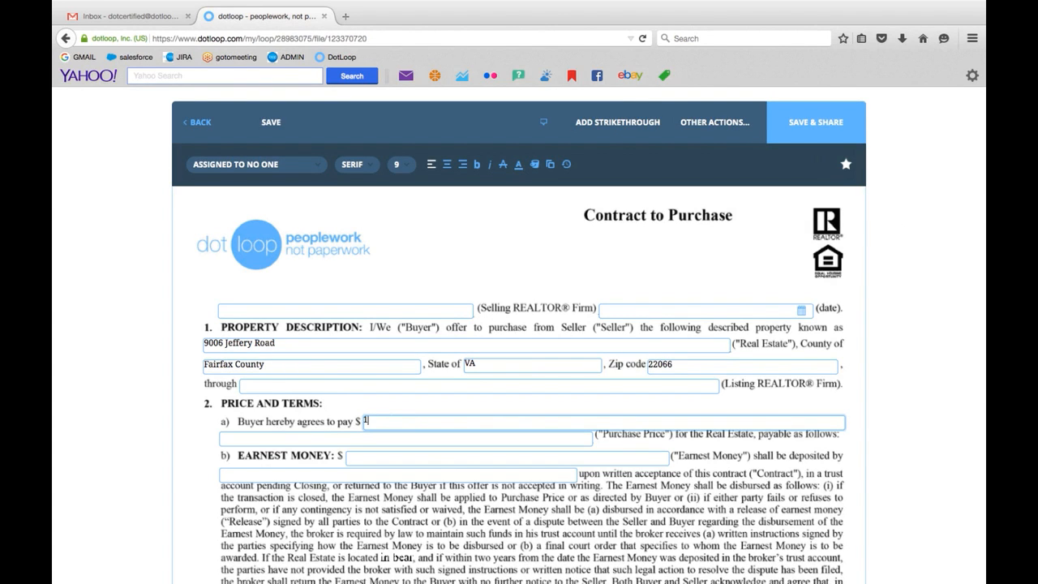
pyautogui.press('BackSpace')
pyautogui.write(',0000')
pyautogui.press('BackSpace')
pyautogui.press('BackSpace')
pyautogui.press('BackSpace')
pyautogui.press('BackSpace')
pyautogui.press('BackSpace')
pyautogui.write('0,000')
pyautogui.scroll(-15, 563, 403)
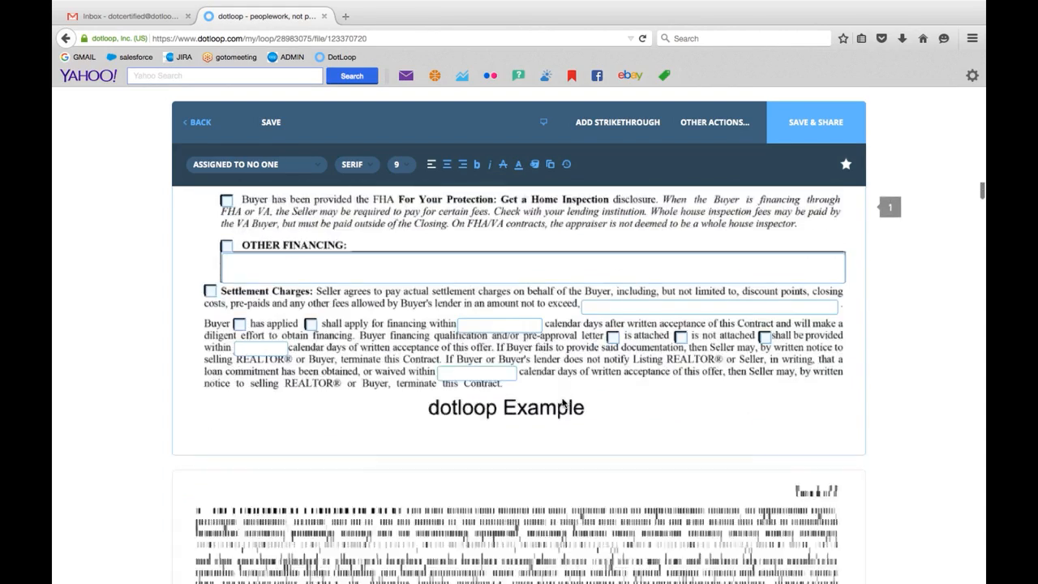
pyautogui.scroll(-5, 562, 403)
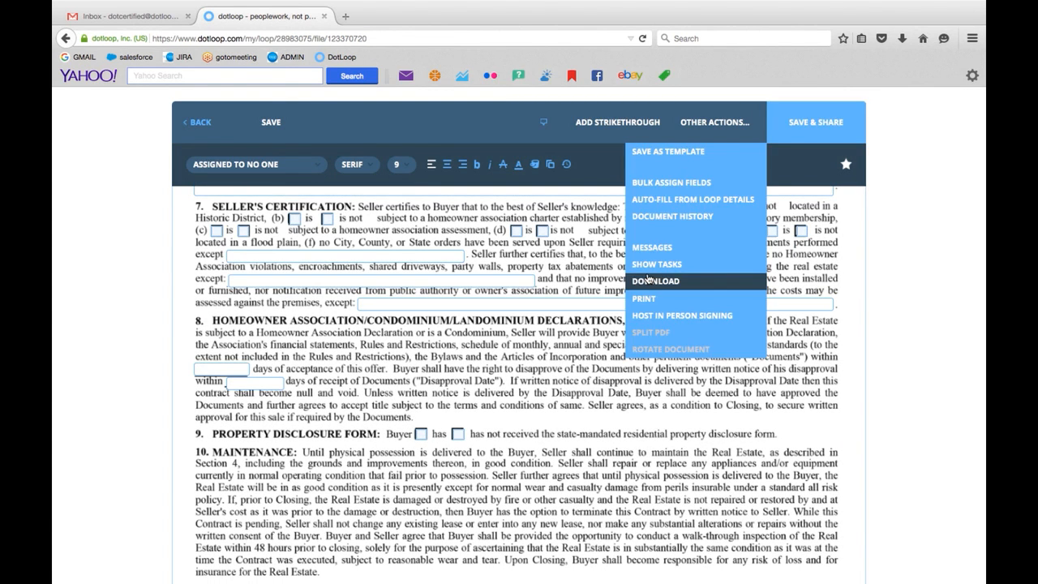
pyautogui.click(258, 122)
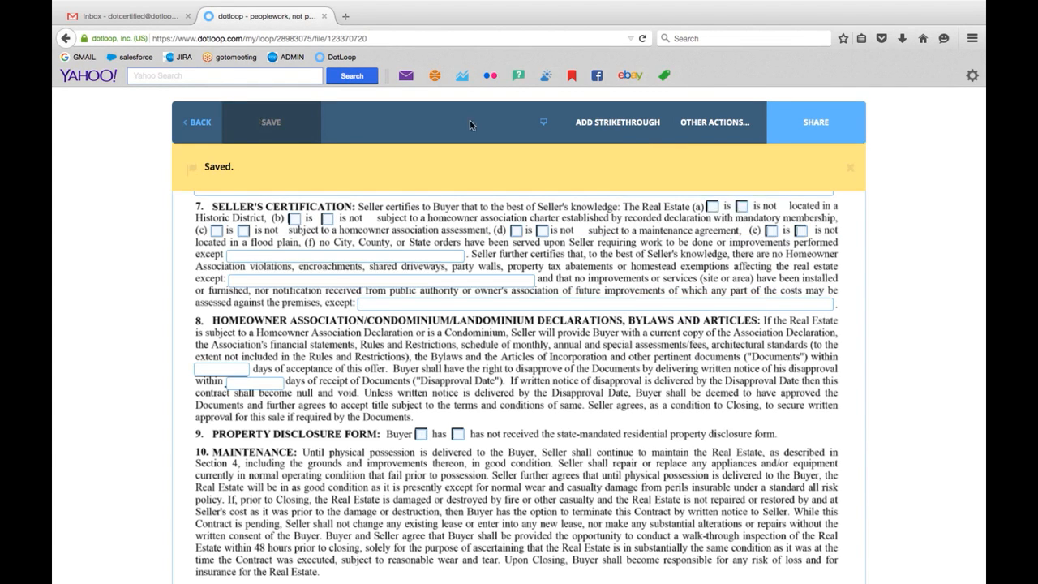
# - Share the Contract to Purchase with the listing agent, granting the Can Edit in Private permission
pyautogui.click(801, 122)
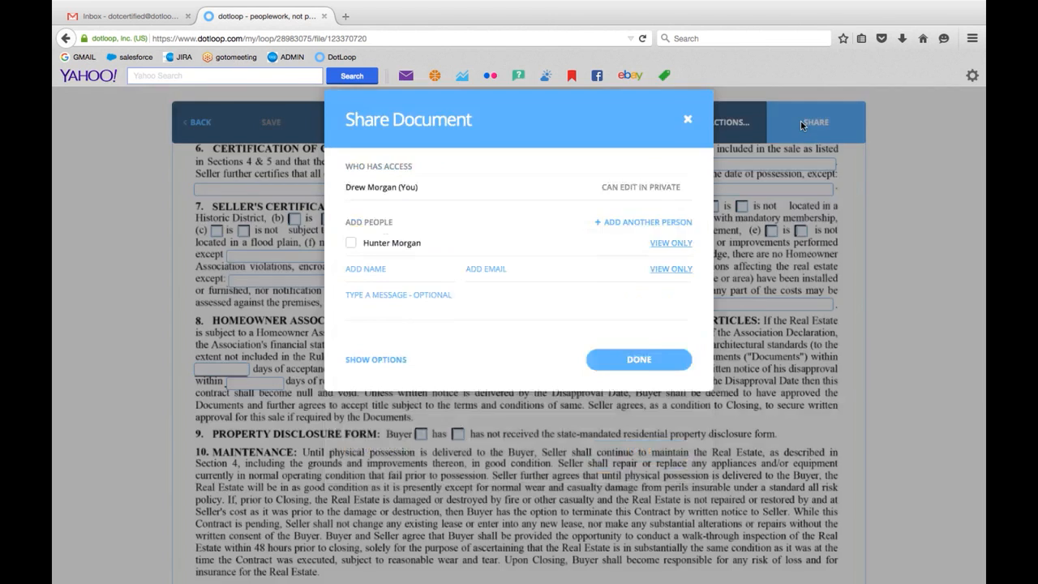
pyautogui.click(350, 339)
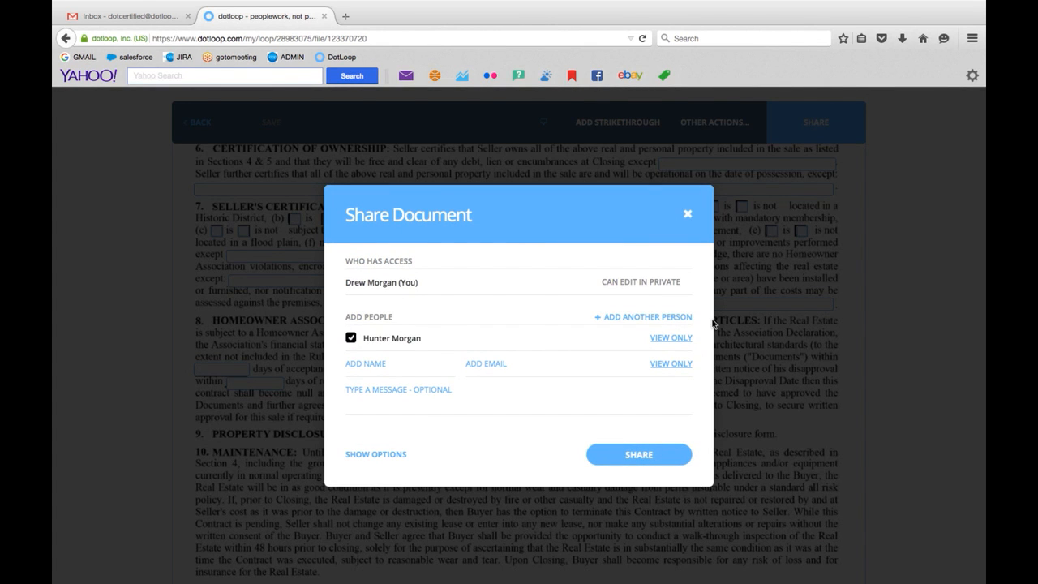
pyautogui.click(671, 338)
pyautogui.click(658, 403)
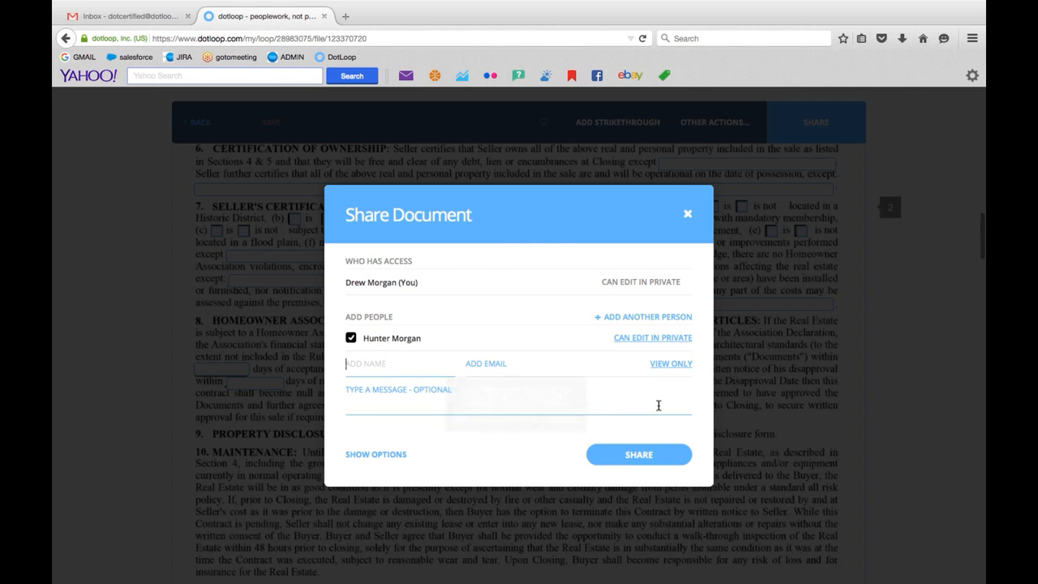
pyautogui.click(621, 456)
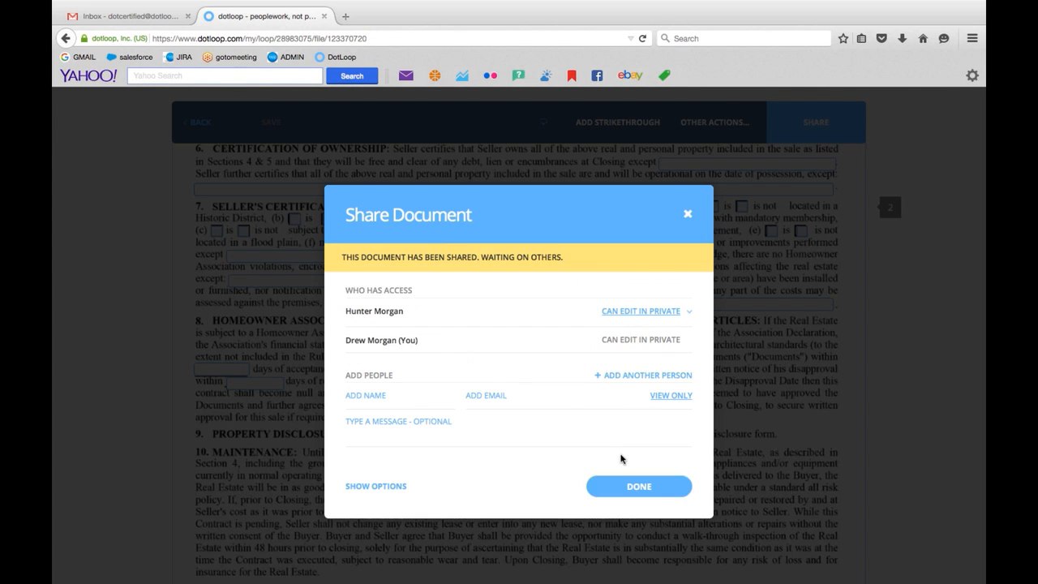
pyautogui.click(640, 486)
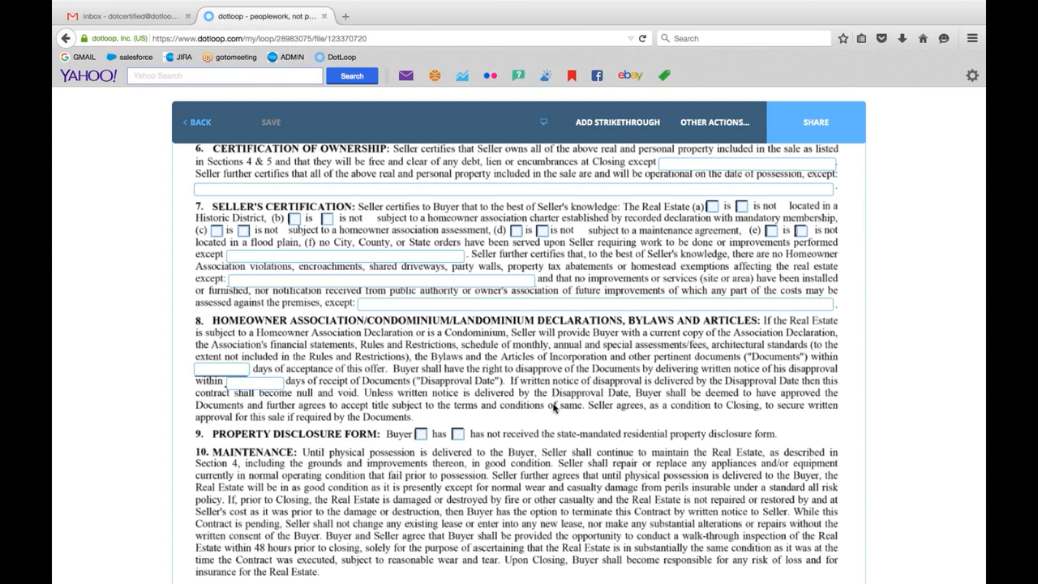
# - Return to the buyer-side loop and review the sharing status of its Easy Offer documents
pyautogui.click(200, 123)
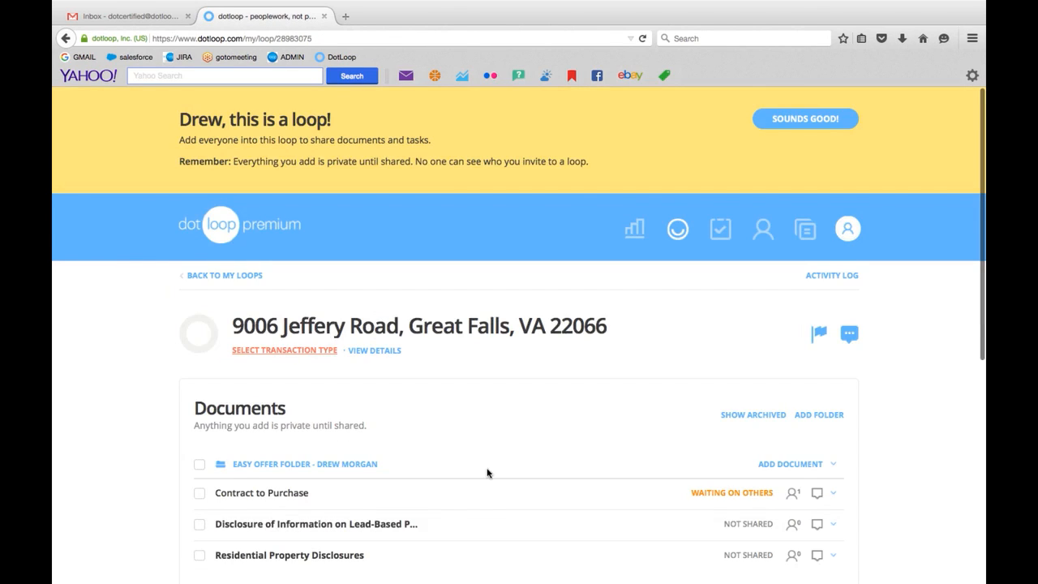
pyautogui.scroll(-3, 454, 430)
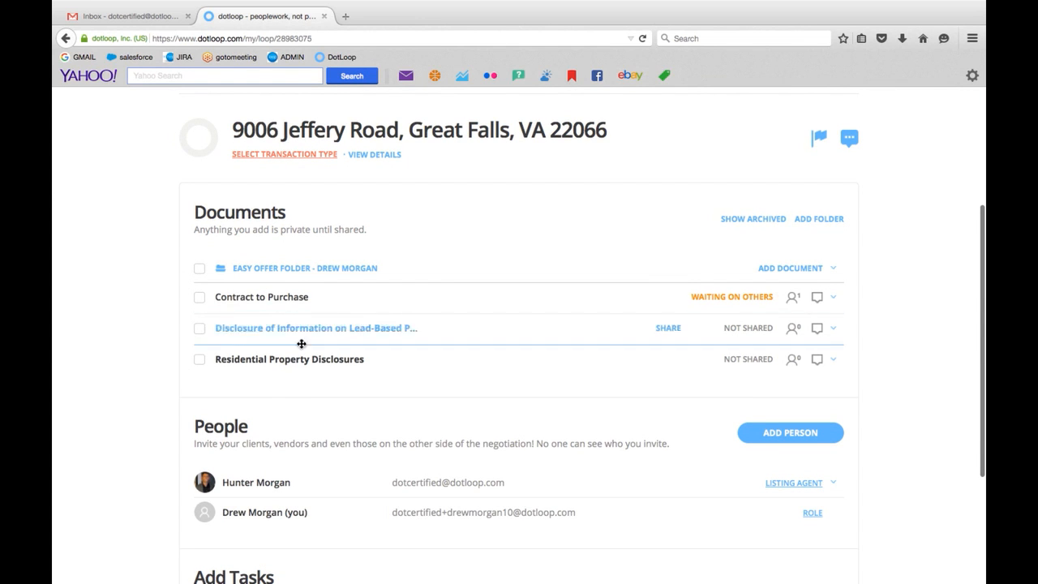
pyautogui.scroll(3, 396, 328)
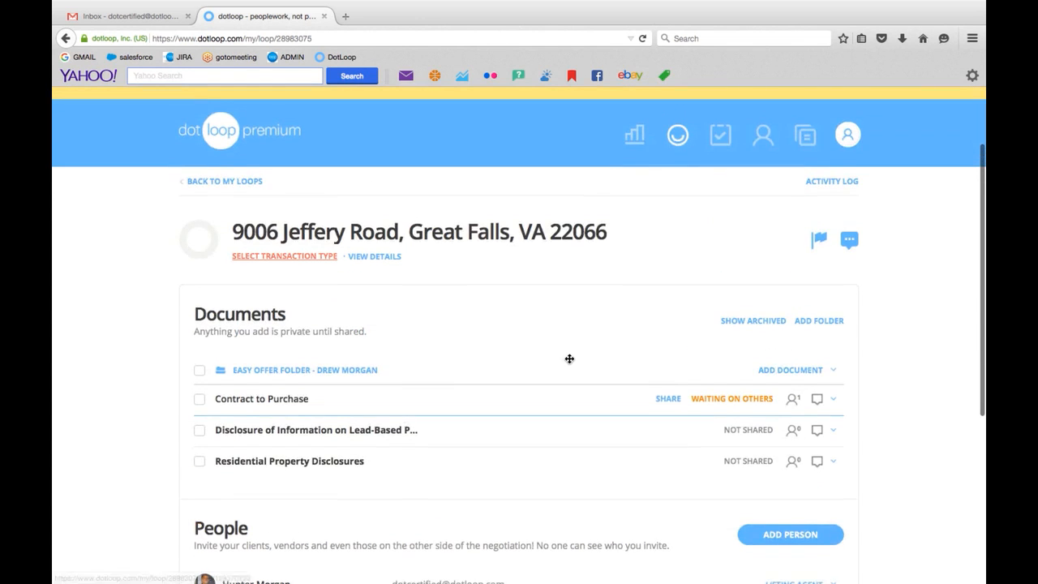
pyautogui.scroll(-2, 382, 375)
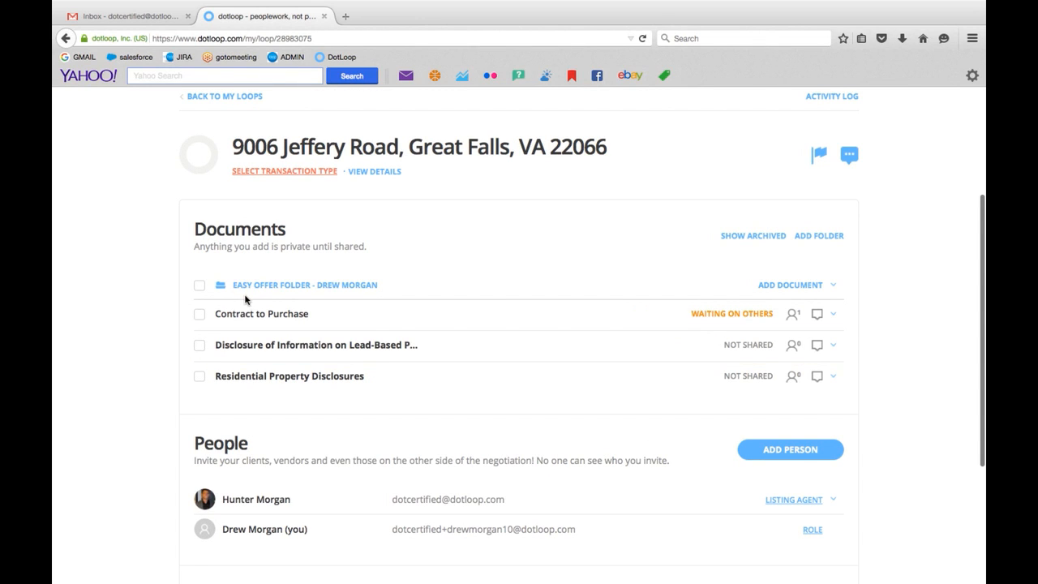
# - Switch back to the listing loop in Chrome and review its document folders
pyautogui.hotkey('ctrl', 'Left')
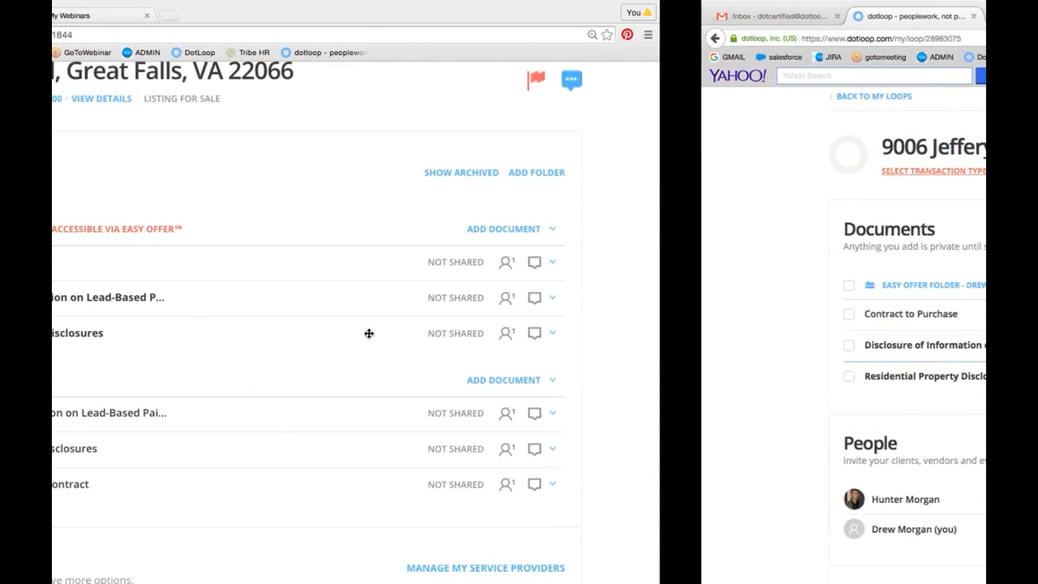
pyautogui.scroll(1, 242, 192)
pyautogui.scroll(-1, 243, 194)
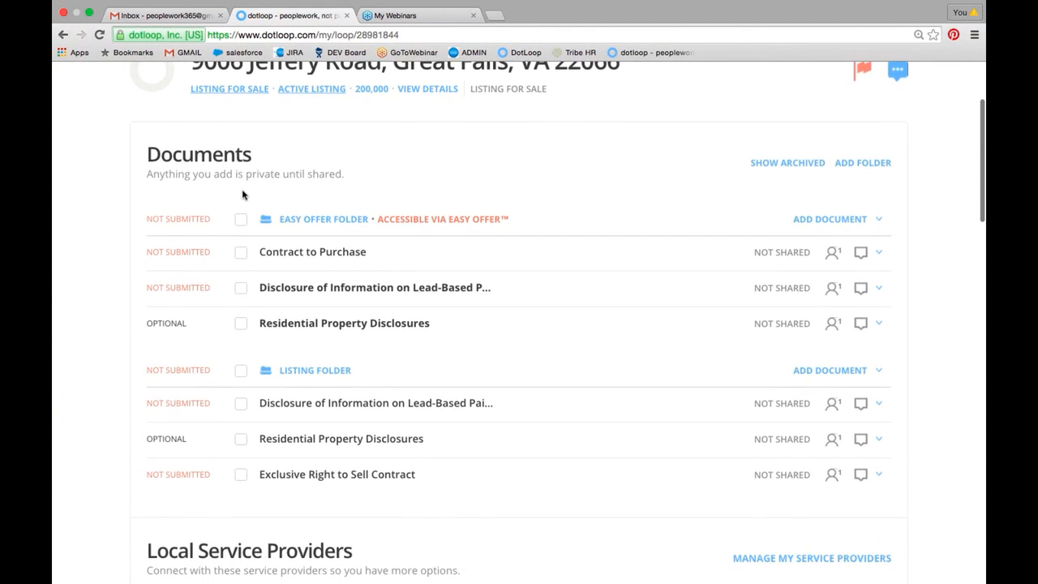
# - Reload the listing loop, then collapse the Listing Folder and the original Easy Offer Folder, leaving the submitted offer's folder expanded
pyautogui.click(99, 35)
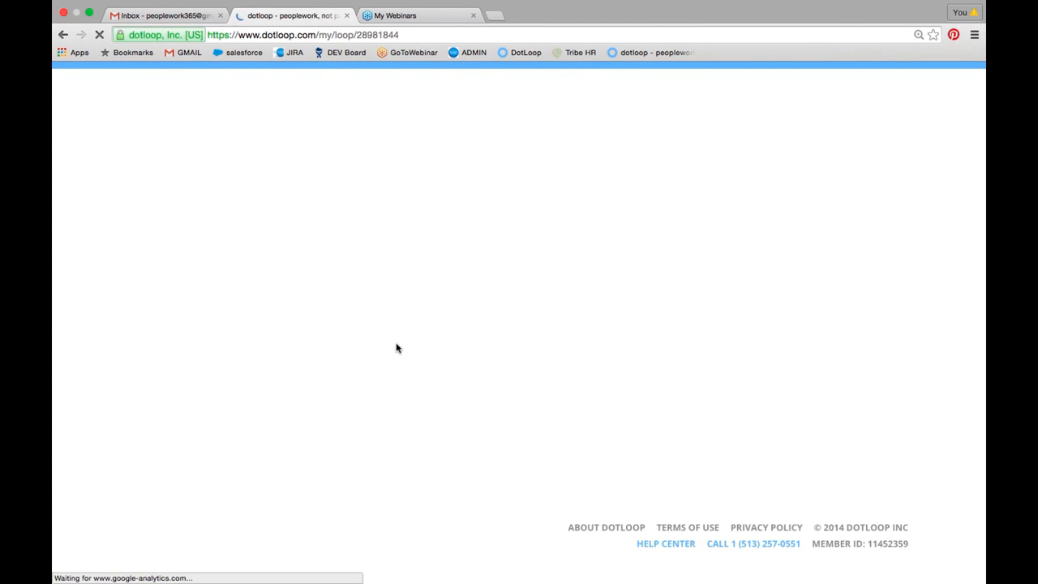
pyautogui.scroll(-1, 394, 375)
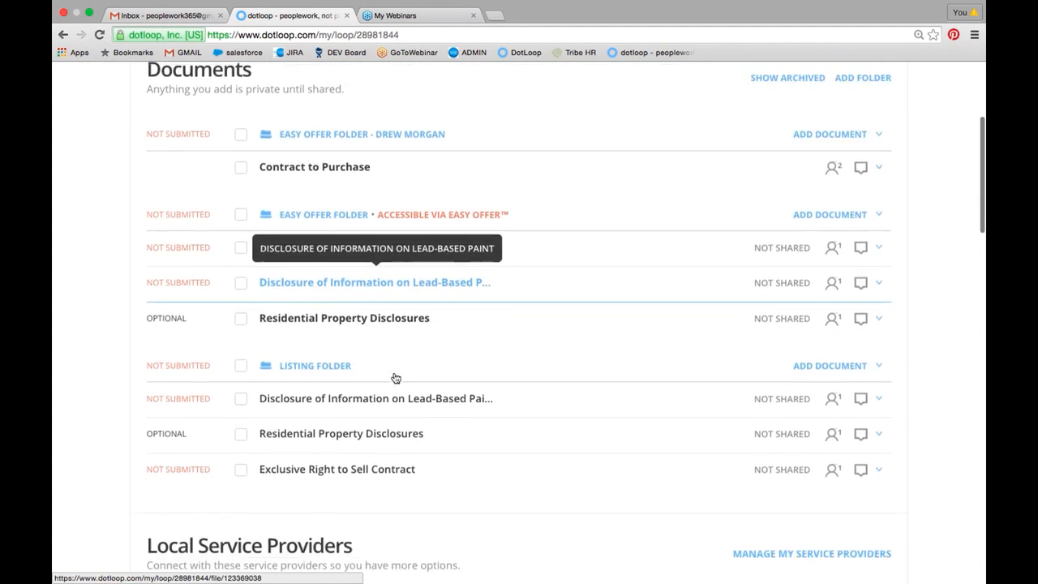
pyautogui.click(300, 350)
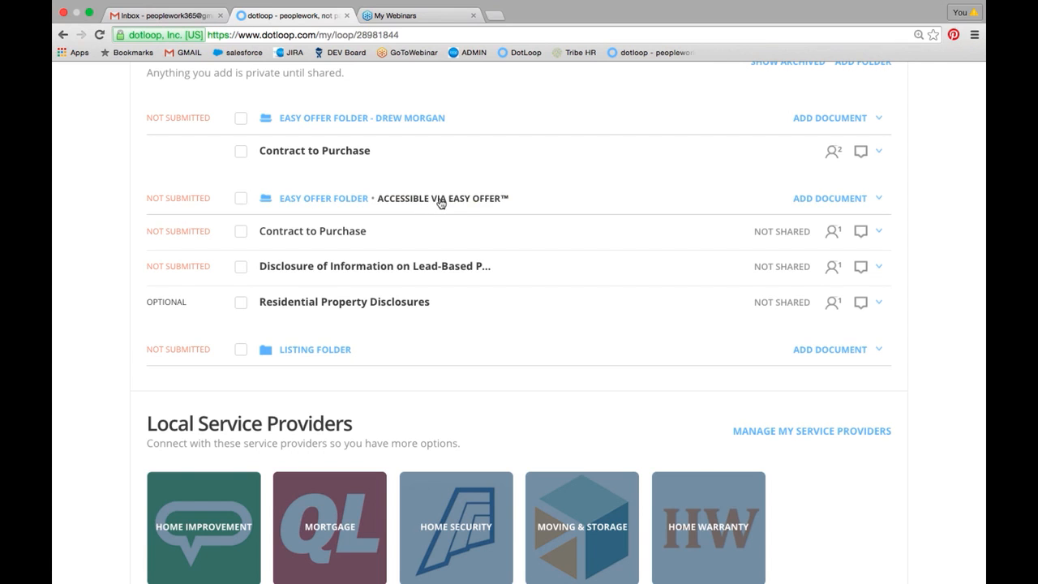
pyautogui.click(351, 203)
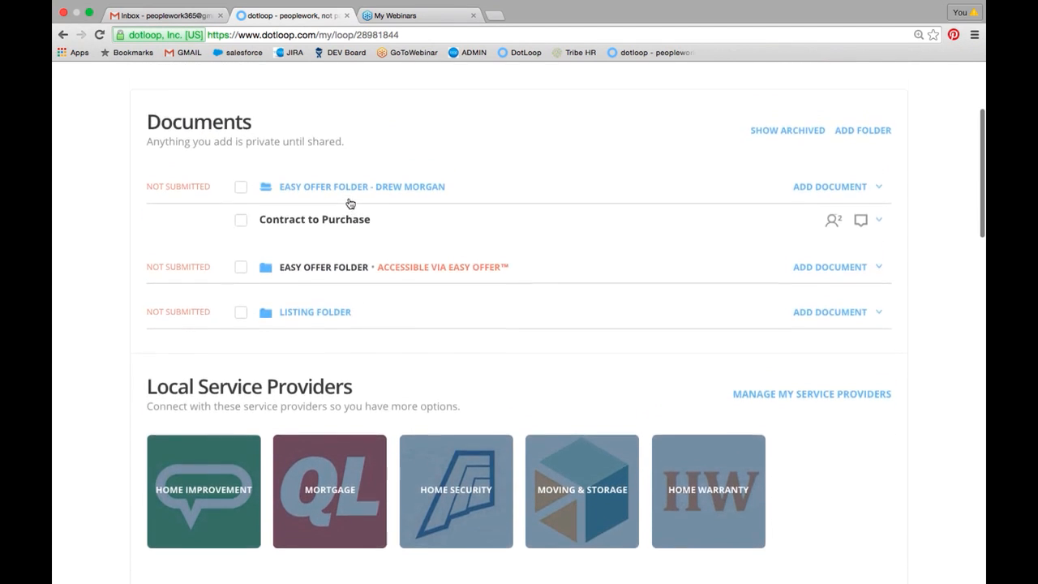
pyautogui.scroll(2, 350, 203)
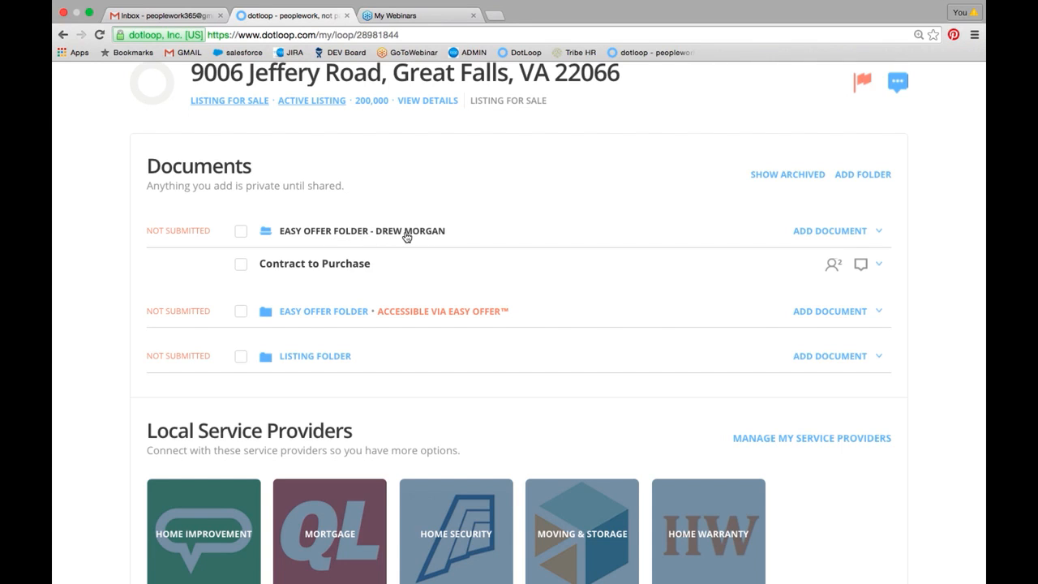
# - Rename the submitted offer's folder, replacing "Easy Offer Folder" with "Offer from" and keeping the buyer-side agent's name after the dash
pyautogui.click(879, 232)
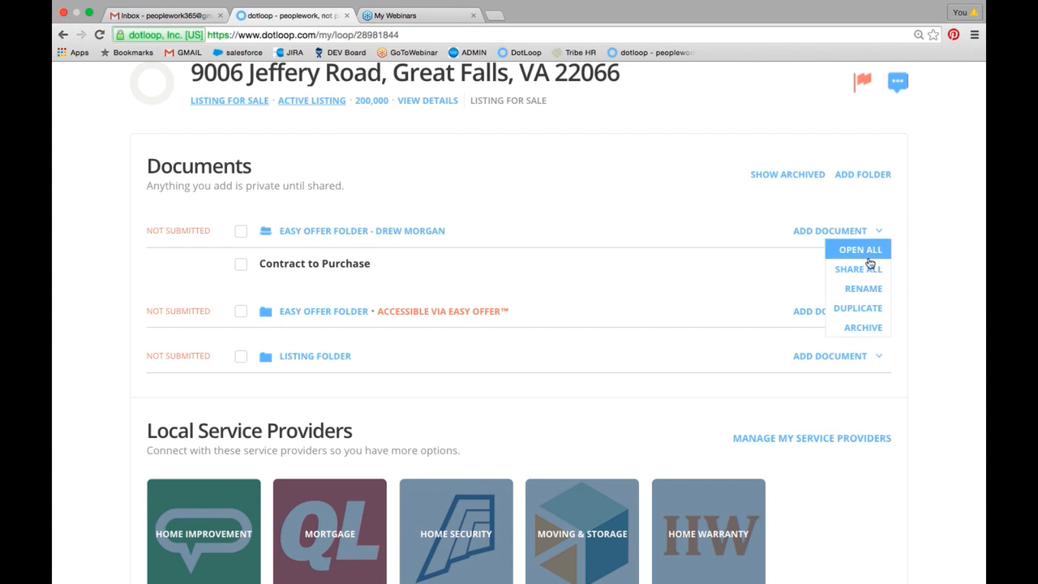
pyautogui.click(864, 287)
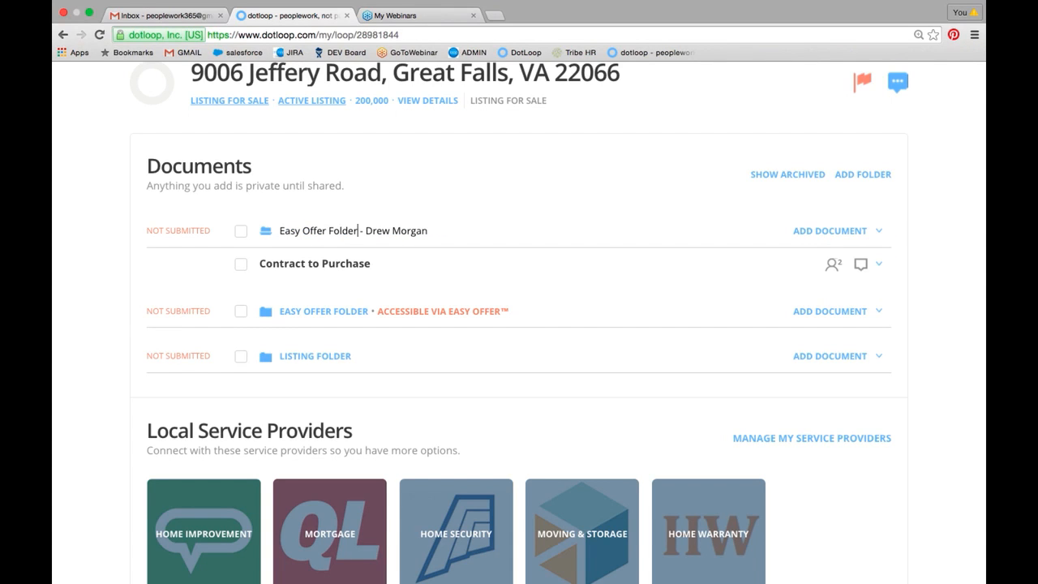
pyautogui.press('BackSpace')
pyautogui.press('BackSpace')
pyautogui.press('BackSpace')
pyautogui.press('BackSpace')
pyautogui.press('BackSpace')
pyautogui.press('BackSpace')
pyautogui.press('BackSpace')
pyautogui.press('BackSpace')
pyautogui.press('BackSpace')
pyautogui.press('BackSpace')
pyautogui.press('BackSpace')
pyautogui.press('BackSpace')
pyautogui.press('BackSpace')
pyautogui.press('BackSpace')
pyautogui.press('BackSpace')
pyautogui.press('BackSpace')
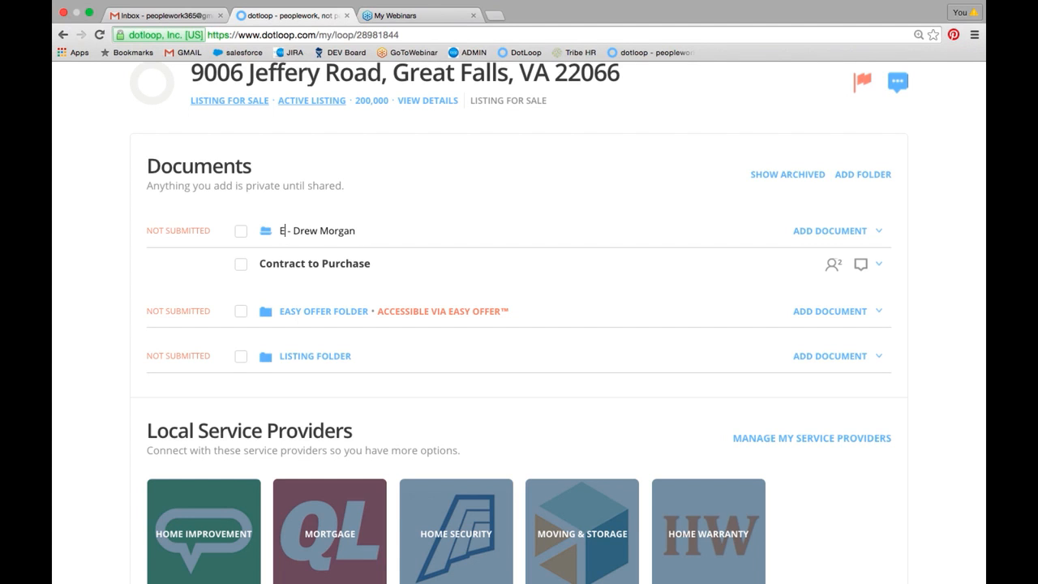
pyautogui.press('BackSpace')
pyautogui.write('Offer from')
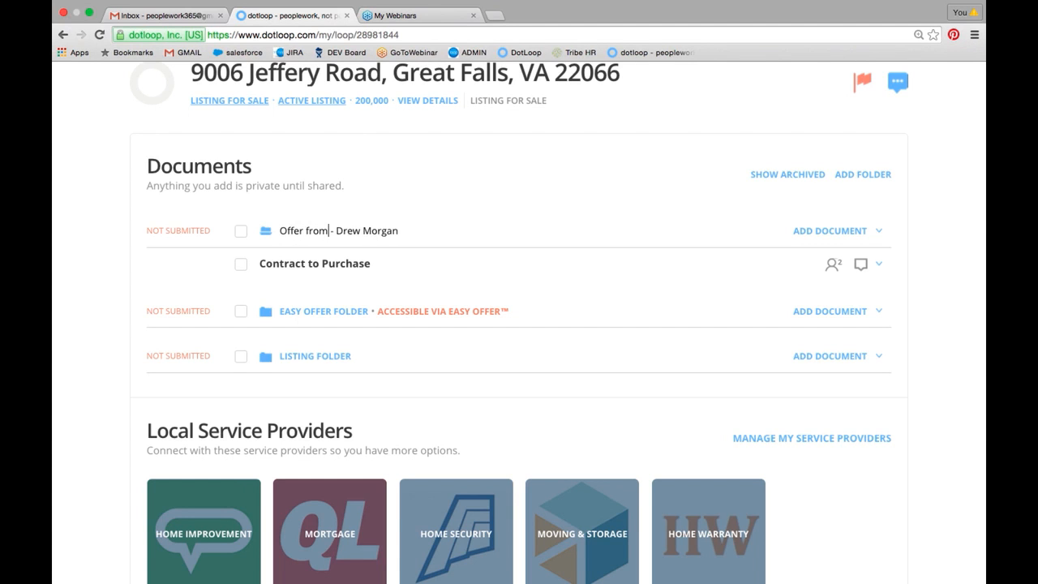
pyautogui.press('Return')
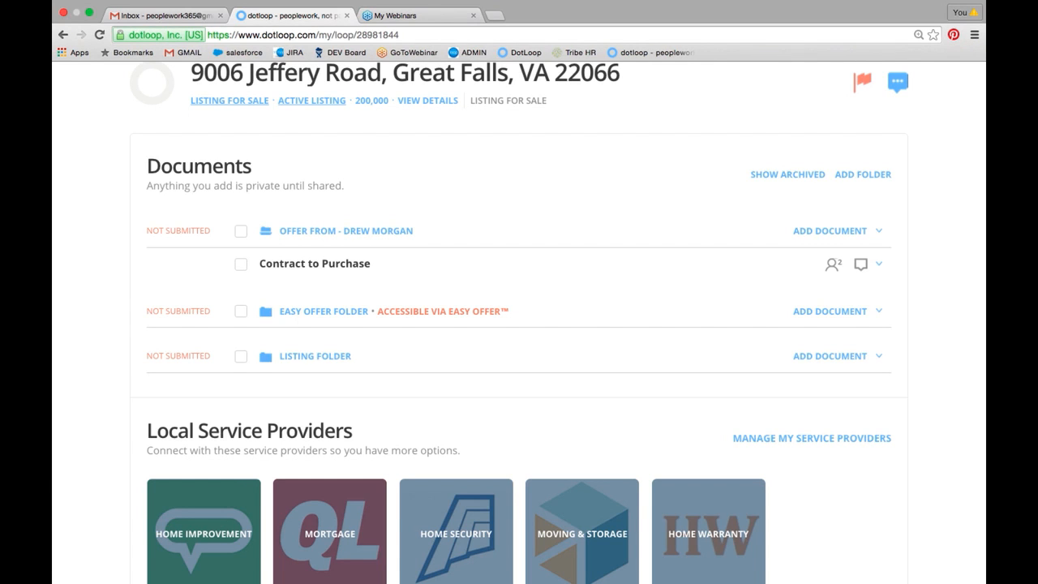